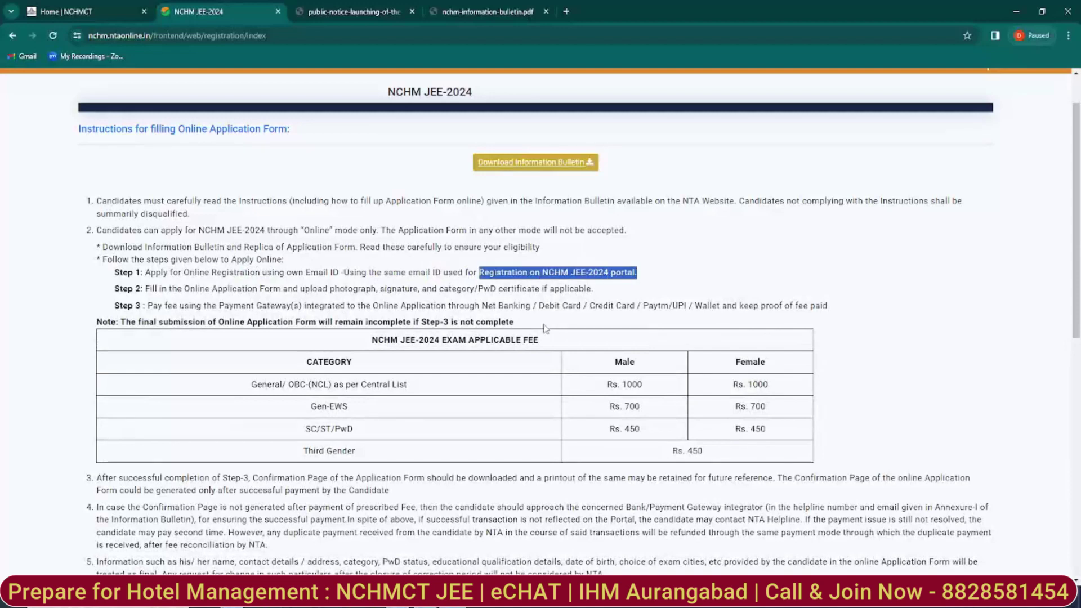
Read through the Step 2 and Step 3 instructions, highlighting the fee payment options
{"action": "left_click_drag", "start_coordinate": [153, 288], "coordinate": [509, 292]}
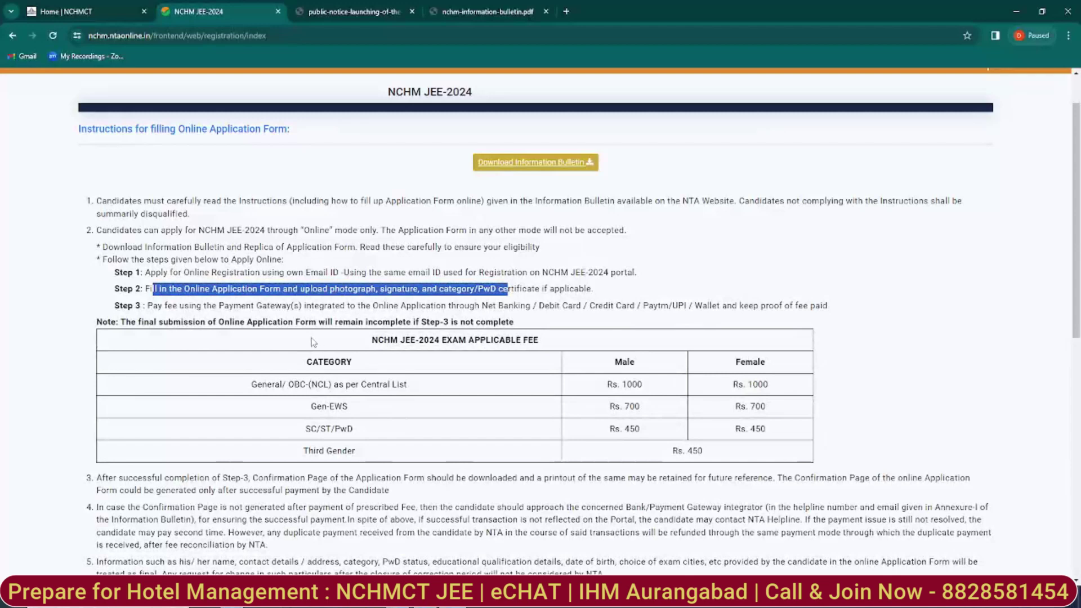
{"action": "left_click", "coordinate": [145, 307]}
{"action": "left_click_drag", "start_coordinate": [145, 308], "coordinate": [288, 305]}
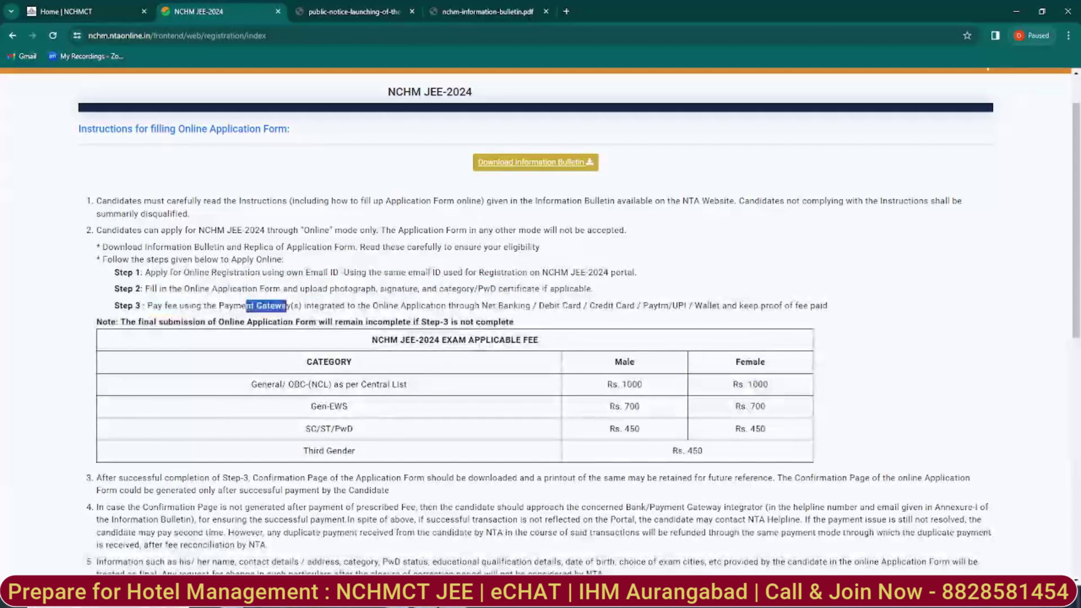
{"action": "left_click_drag", "start_coordinate": [488, 305], "coordinate": [798, 307]}
{"action": "scroll", "coordinate": [646, 318], "scroll_direction": "down", "scroll_amount": 3}
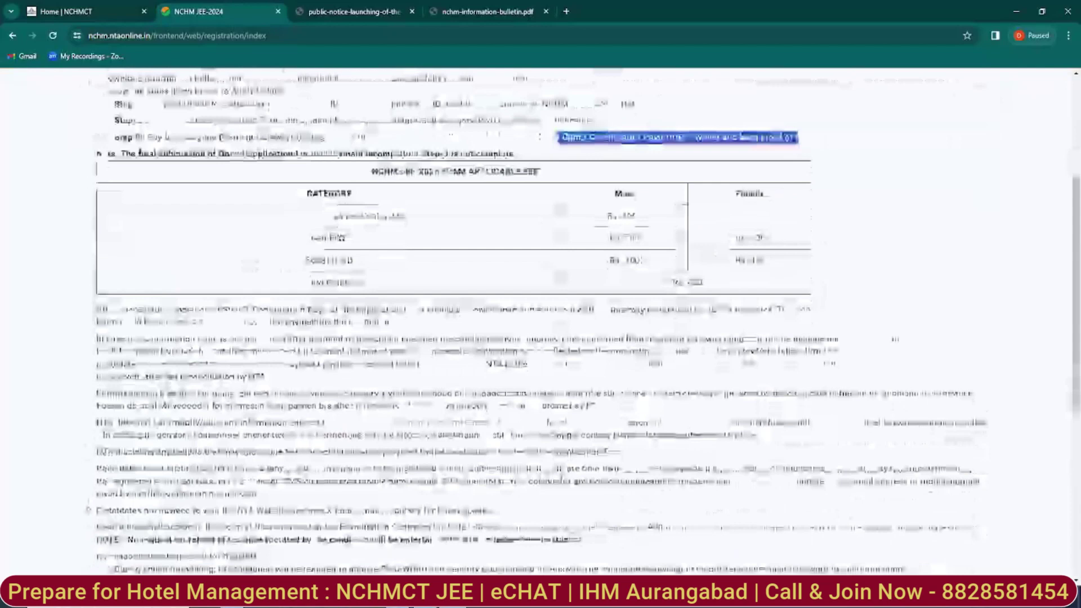
{"action": "scroll", "coordinate": [646, 318], "scroll_direction": "down", "scroll_amount": 6}
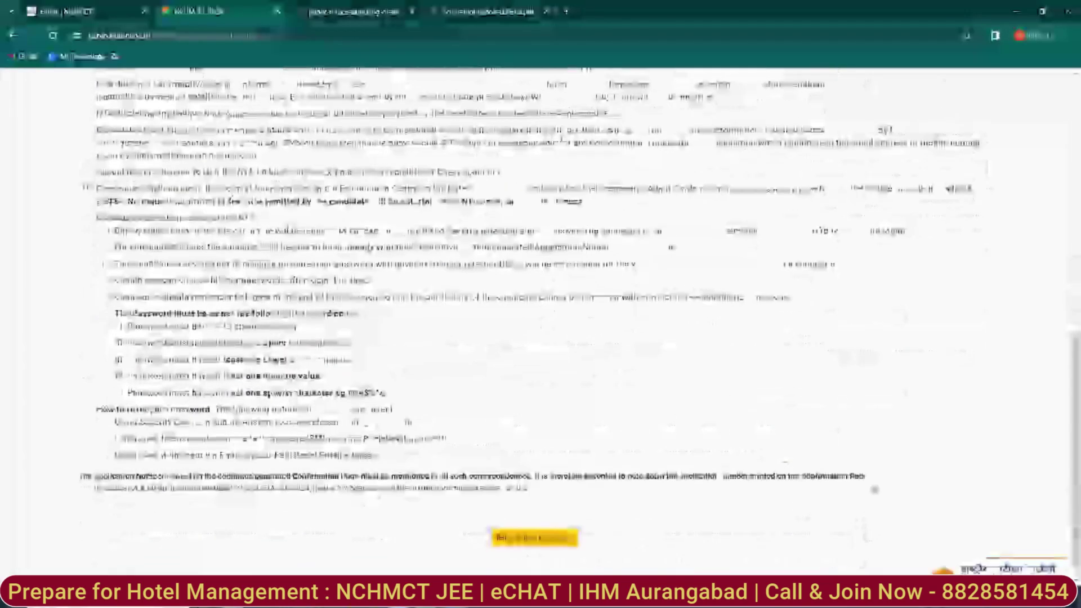
Review the password rules and reset options, then tick the information bulletin declaration
{"action": "left_click_drag", "start_coordinate": [133, 328], "coordinate": [315, 337]}
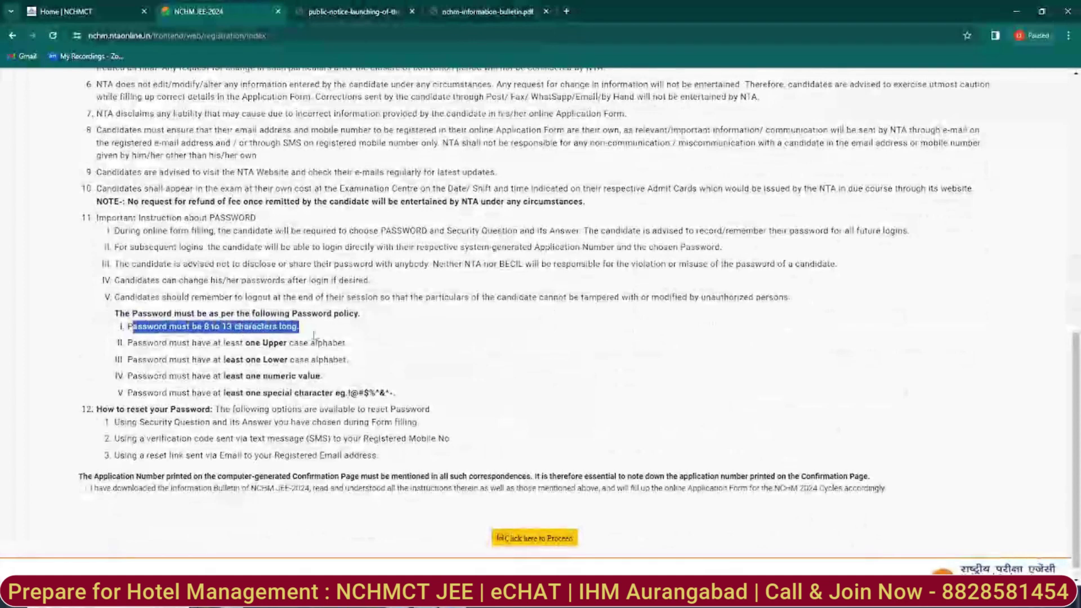
{"action": "left_click_drag", "start_coordinate": [249, 344], "coordinate": [353, 350]}
{"action": "left_click_drag", "start_coordinate": [133, 360], "coordinate": [311, 361]}
{"action": "left_click_drag", "start_coordinate": [240, 378], "coordinate": [327, 376]}
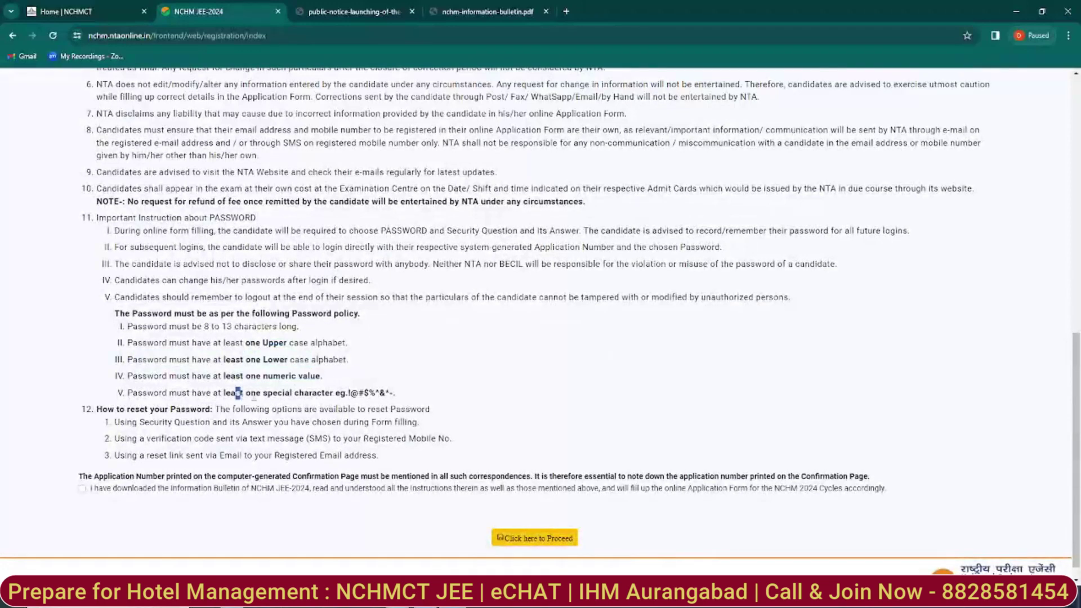
{"action": "left_click_drag", "start_coordinate": [236, 394], "coordinate": [310, 394]}
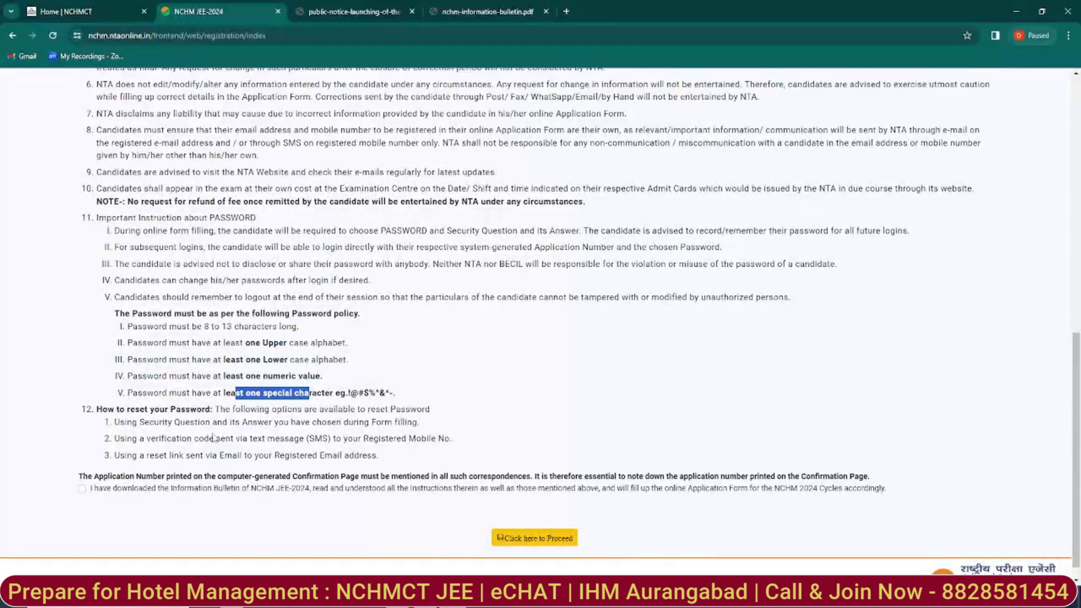
{"action": "left_click_drag", "start_coordinate": [114, 423], "coordinate": [388, 460]}
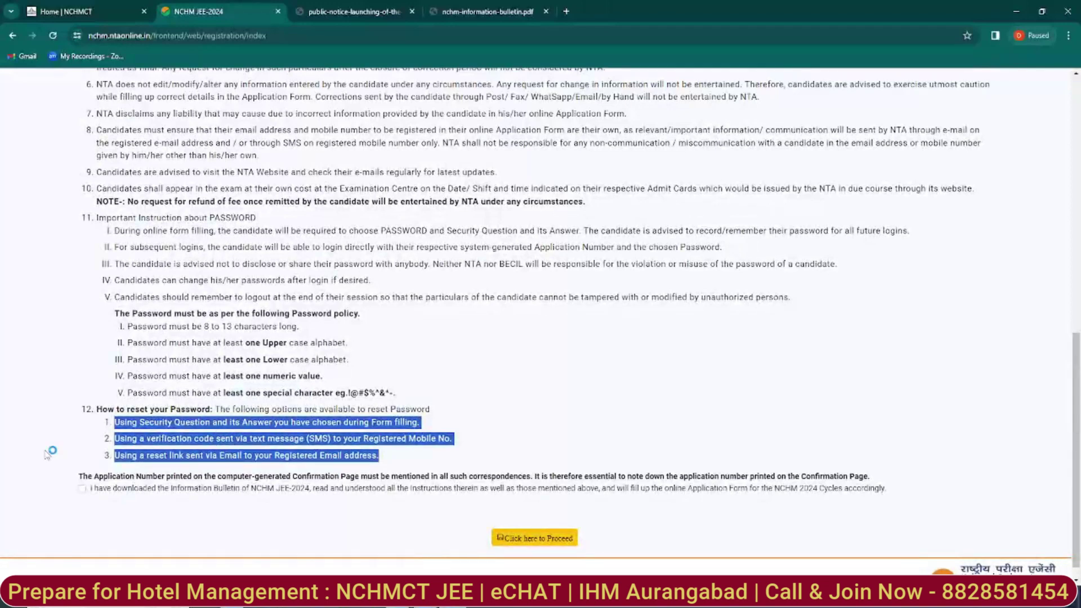
{"action": "left_click", "coordinate": [82, 490]}
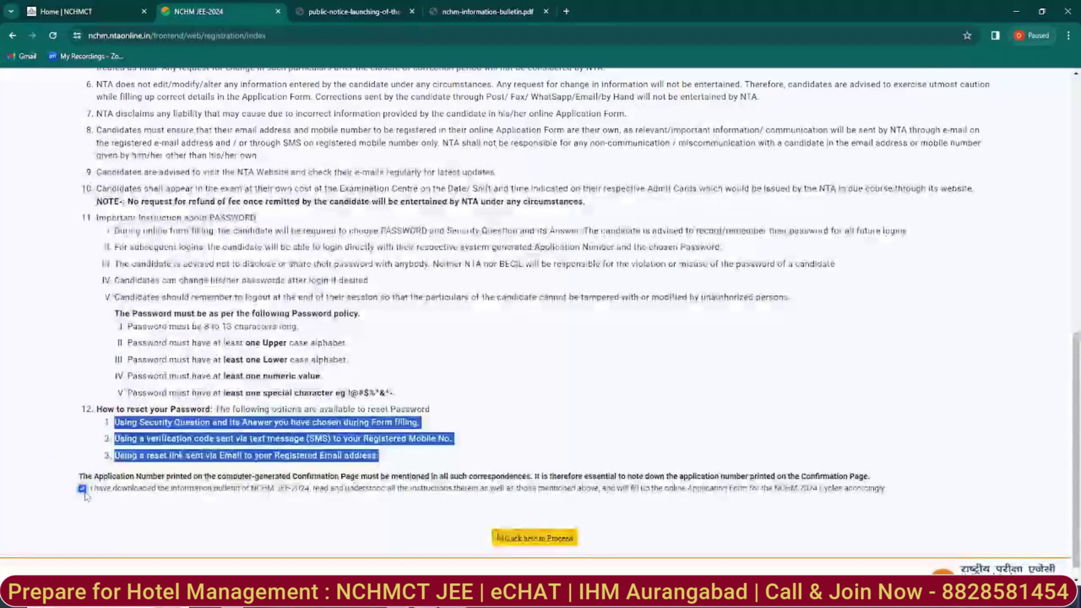
Proceed to the registration form and look over its details, address, password and pin sections
{"action": "left_click", "coordinate": [526, 539]}
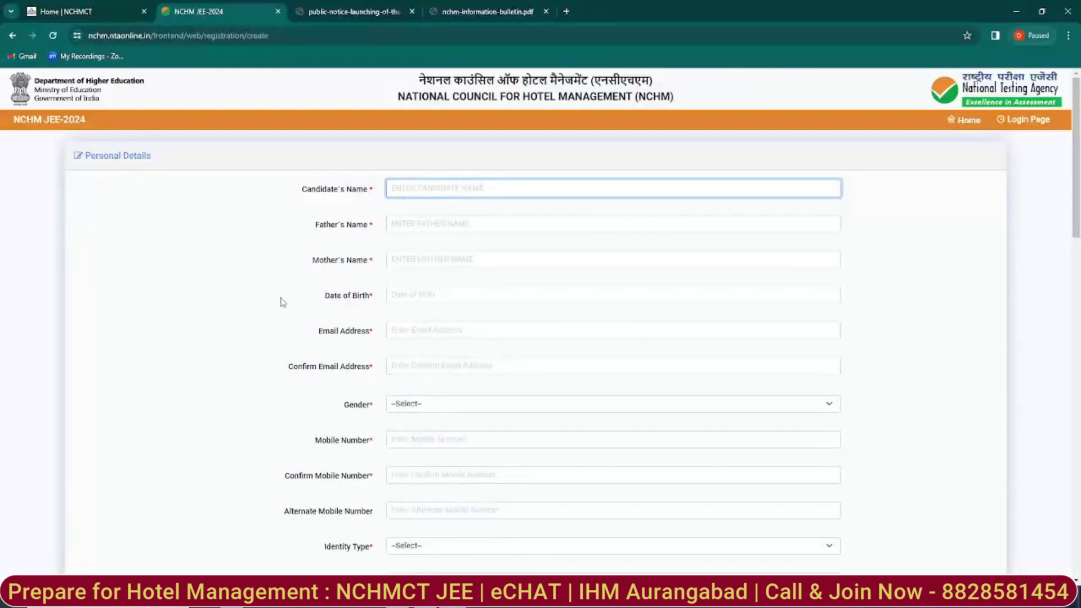
{"action": "scroll", "coordinate": [249, 288], "scroll_direction": "down", "scroll_amount": 6}
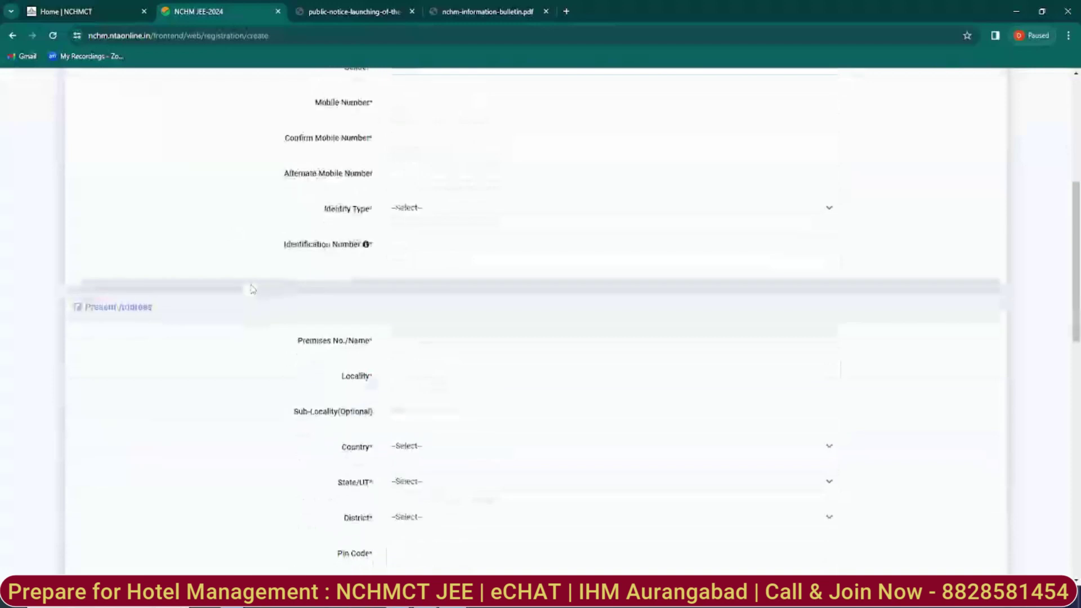
{"action": "scroll", "coordinate": [252, 289], "scroll_direction": "down", "scroll_amount": 7}
{"action": "scroll", "coordinate": [252, 289], "scroll_direction": "down", "scroll_amount": 6}
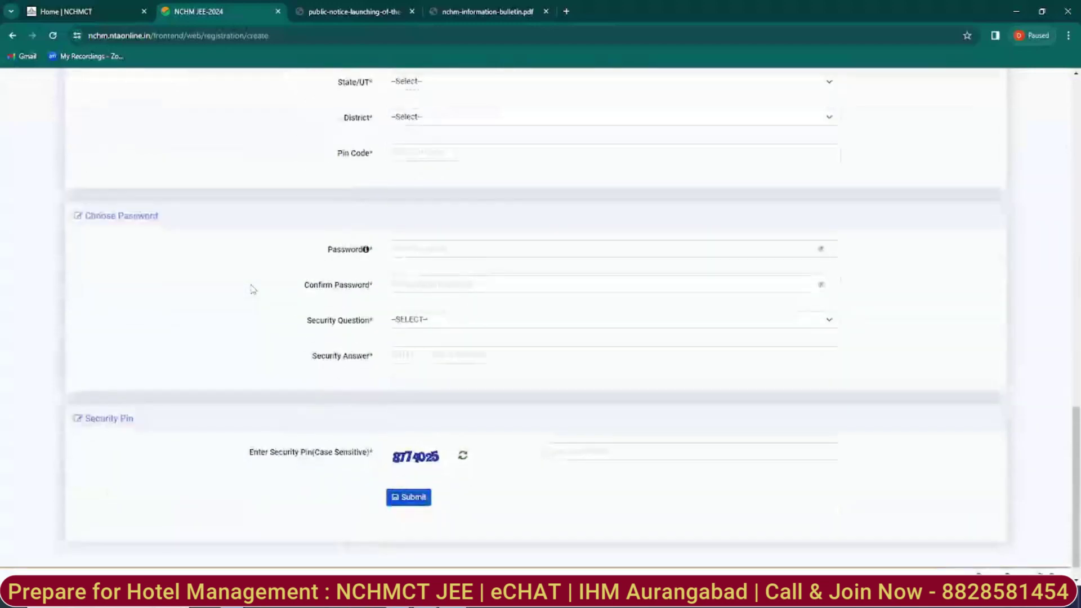
{"action": "scroll", "coordinate": [252, 289], "scroll_direction": "up", "scroll_amount": 10}
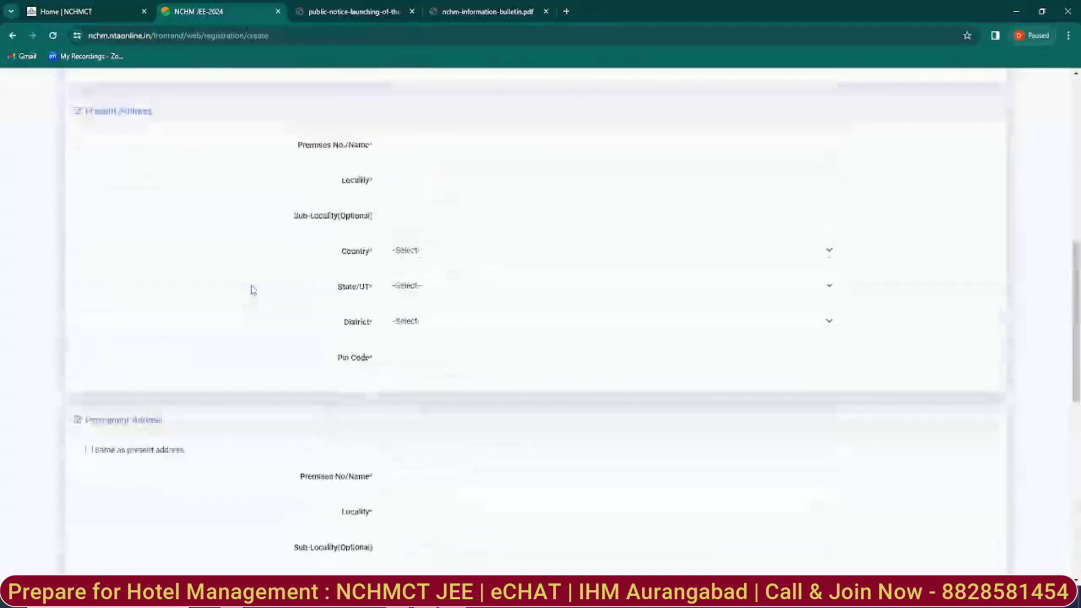
{"action": "scroll", "coordinate": [253, 289], "scroll_direction": "up", "scroll_amount": 10}
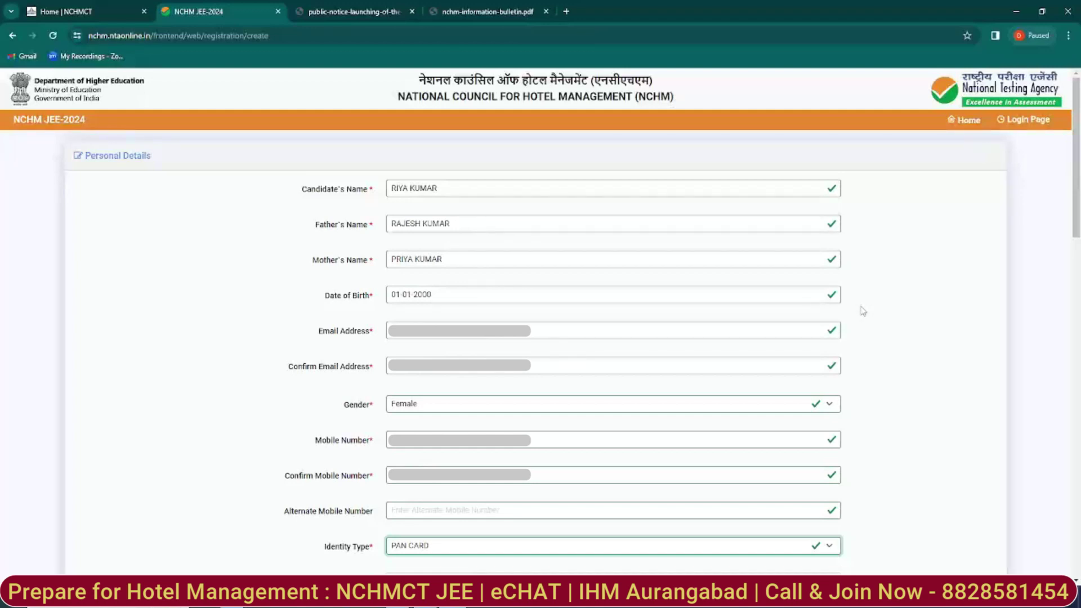
Browse the identity type list and keep PAN CARD selected
{"action": "left_click", "coordinate": [828, 547]}
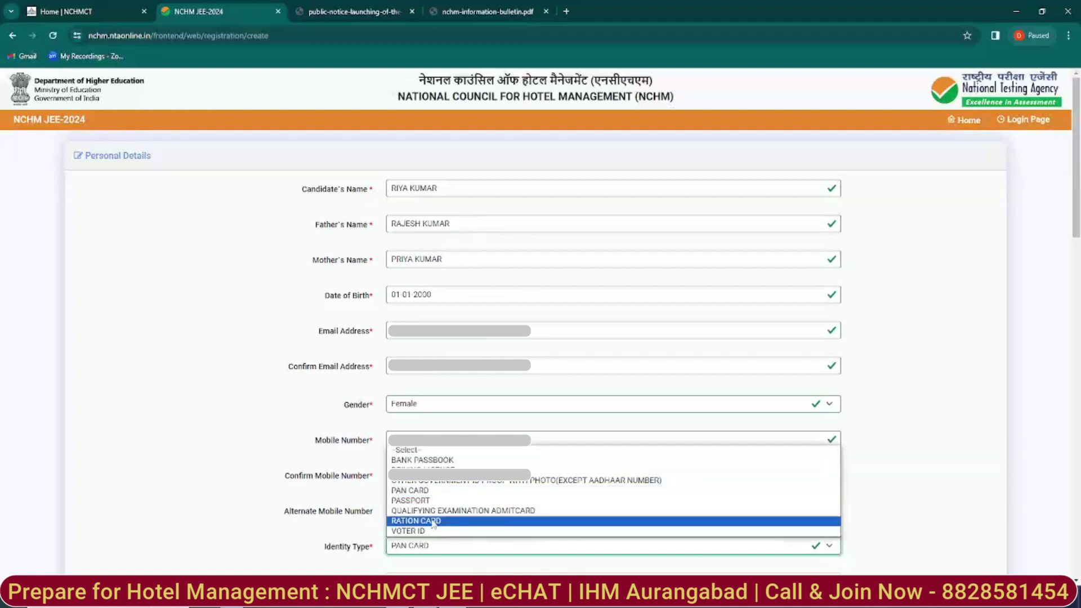
{"action": "key", "text": "Up"}
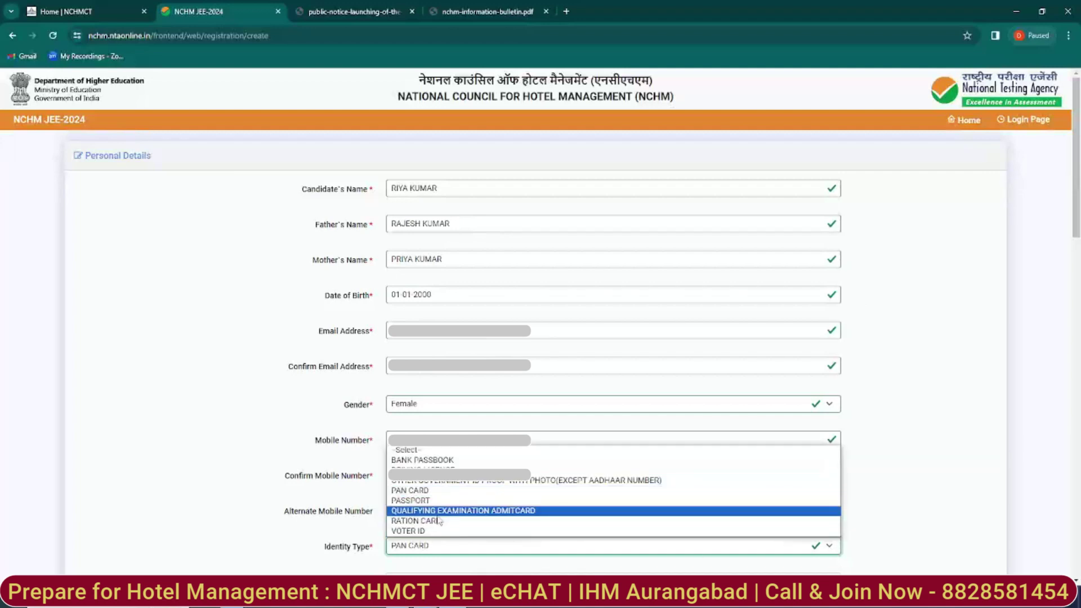
{"action": "key", "text": "Up"}
{"action": "key", "text": "Up"}
{"action": "key", "text": "Up"}
{"action": "key", "text": "Up"}
{"action": "key", "text": "Up"}
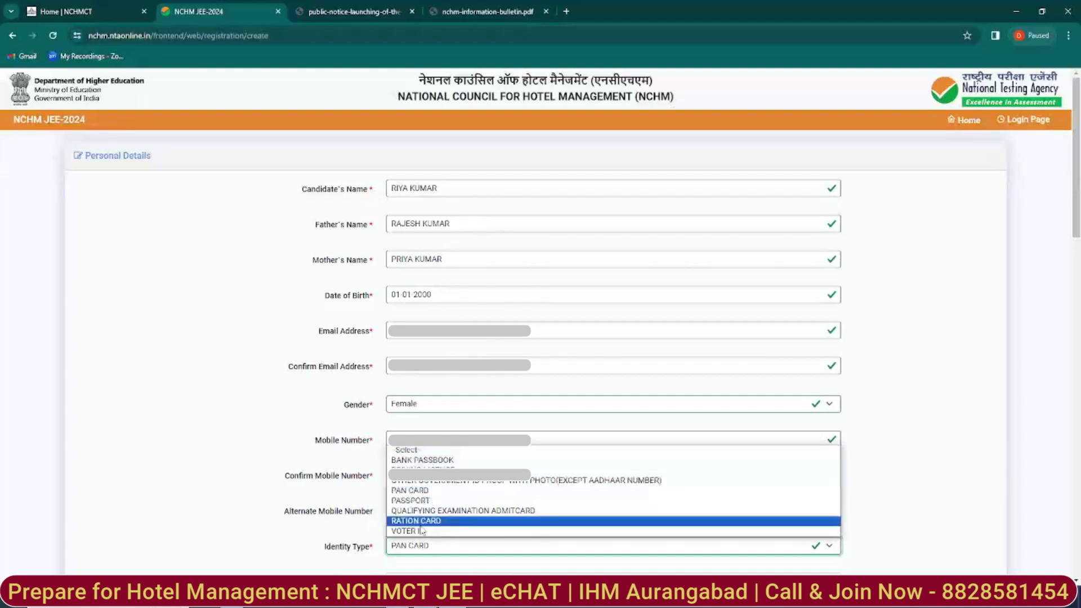
{"action": "key", "text": "Up"}
{"action": "left_click", "coordinate": [975, 444]}
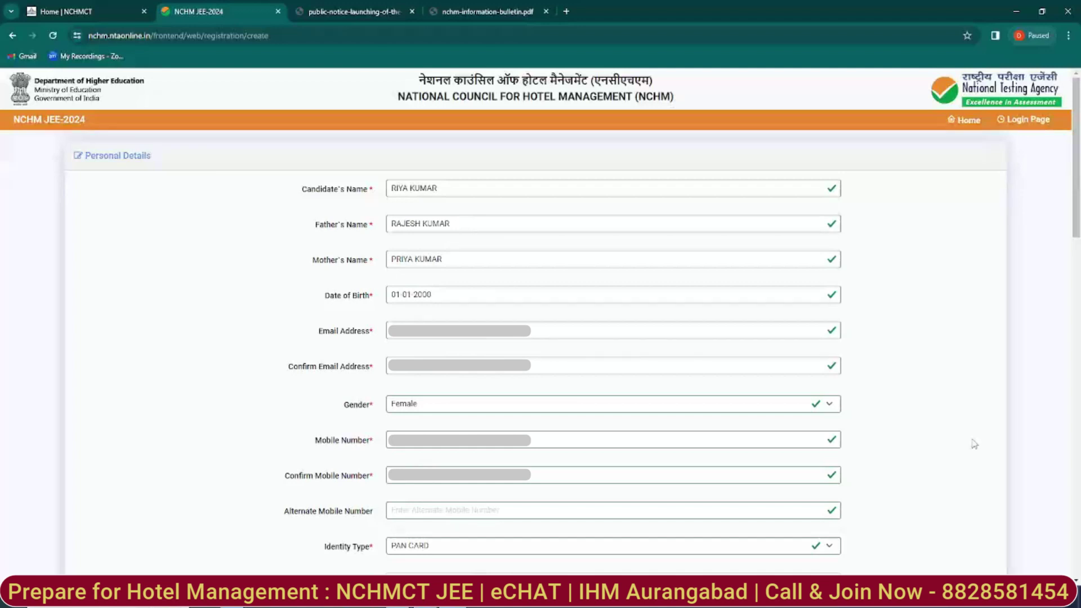
Finish the Pin Code and copy the present address into the permanent address
{"action": "scroll", "coordinate": [975, 444], "scroll_direction": "down", "scroll_amount": 8}
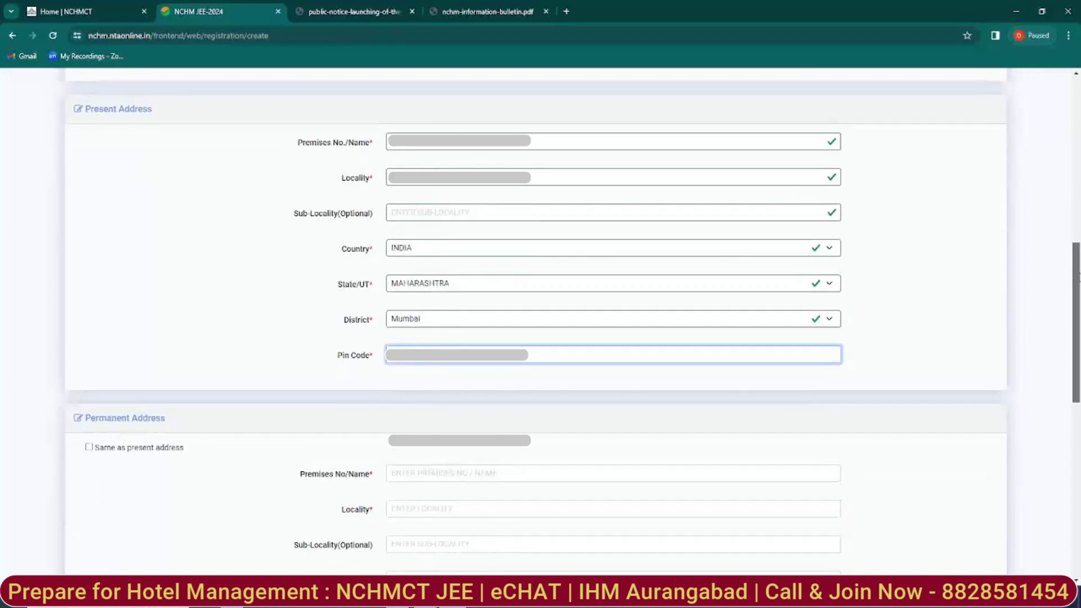
{"action": "left_click", "coordinate": [90, 456]}
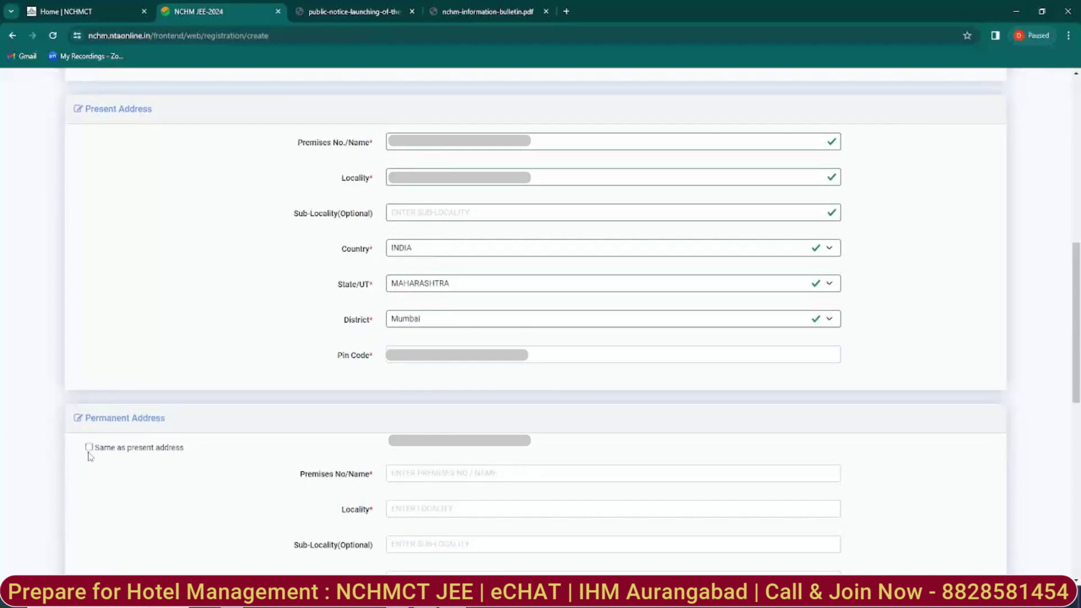
{"action": "left_click", "coordinate": [89, 448]}
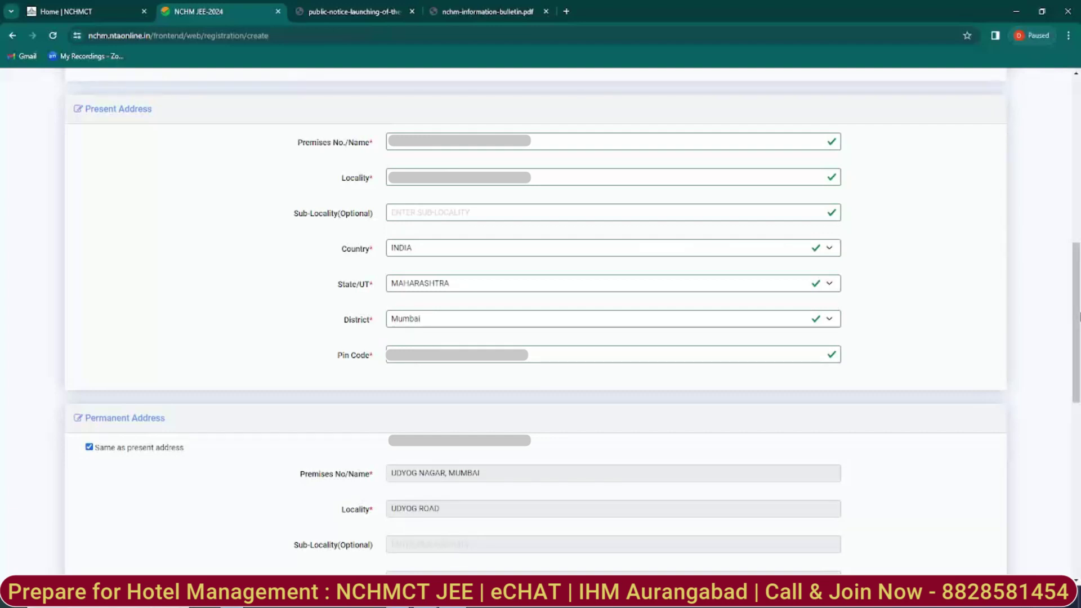
{"action": "scroll", "coordinate": [1078, 317], "scroll_direction": "down", "scroll_amount": 10}
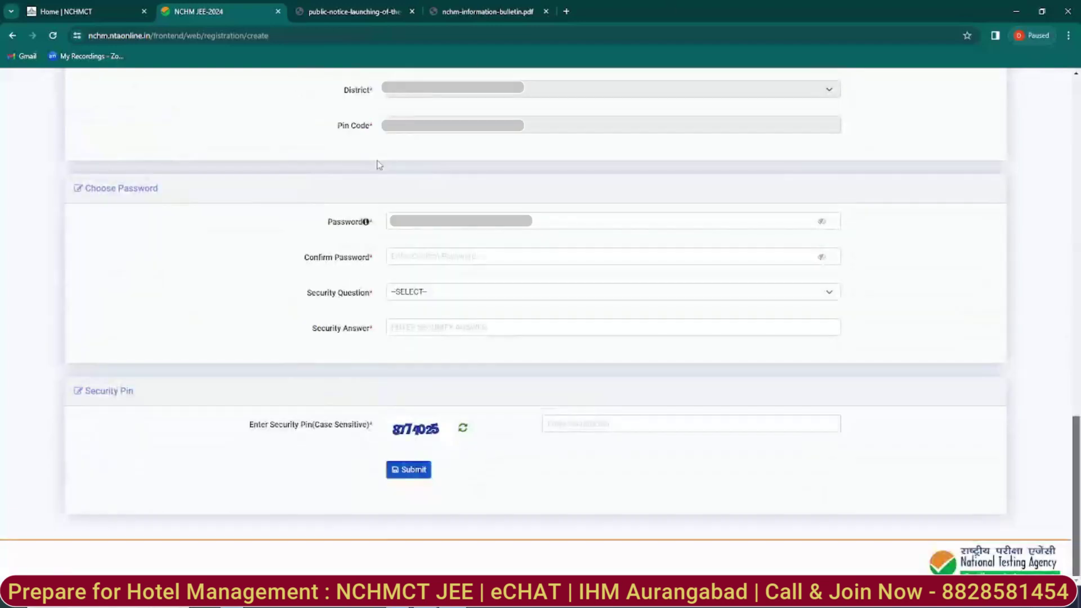
Fill in the password and enter the security pin shown in the image
{"action": "left_click", "coordinate": [427, 224]}
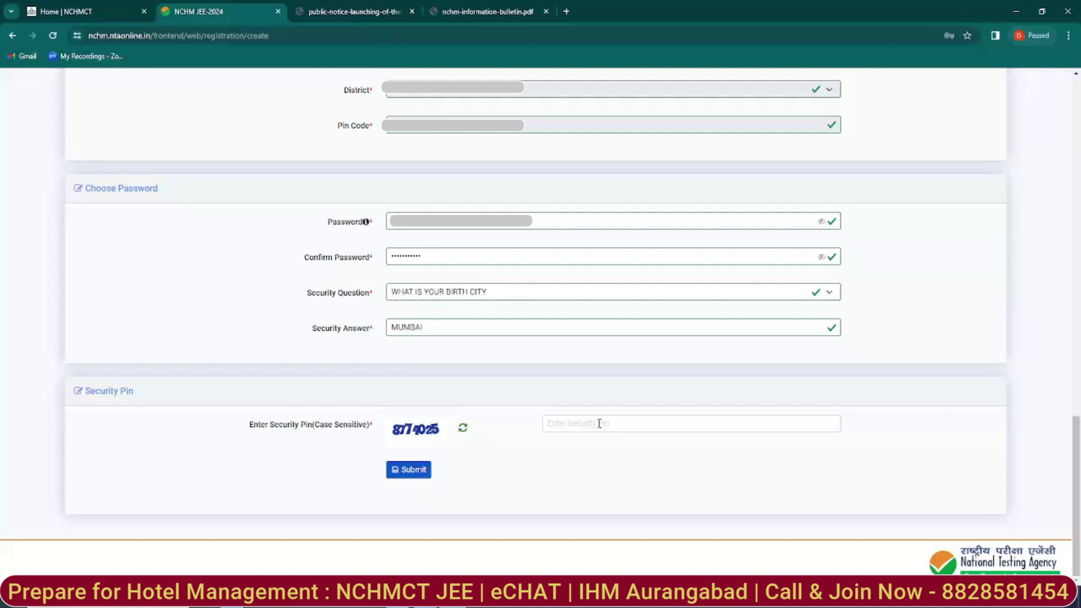
{"action": "left_click", "coordinate": [599, 423]}
{"action": "left_click_drag", "start_coordinate": [386, 438], "coordinate": [451, 435]}
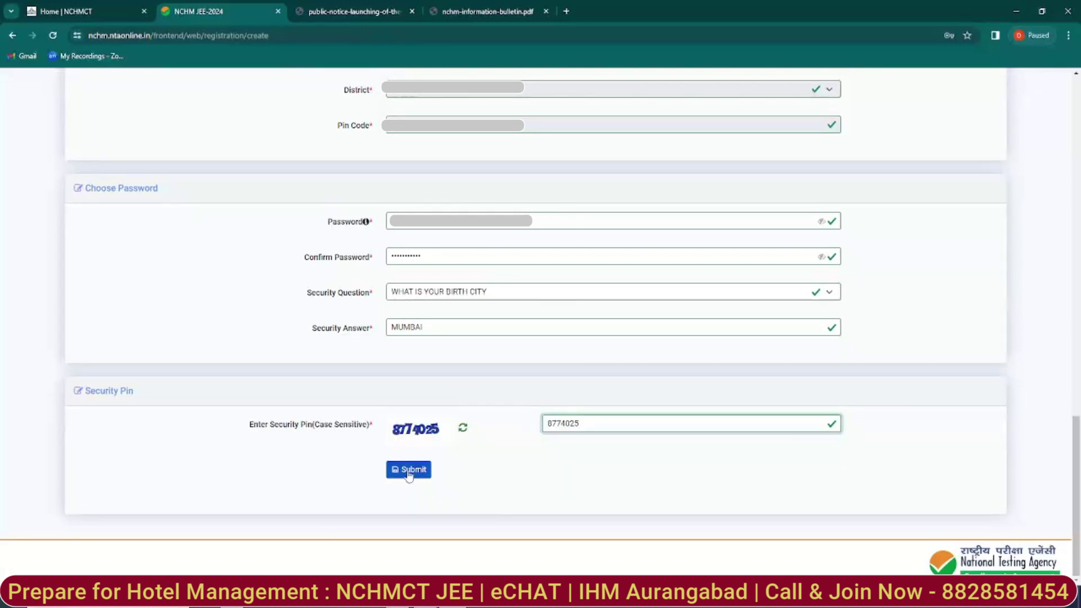
Submit the form for review and tick Candidate Name, Father Name, Mother Name, Gender, Date Of Birth
{"action": "left_click", "coordinate": [409, 473]}
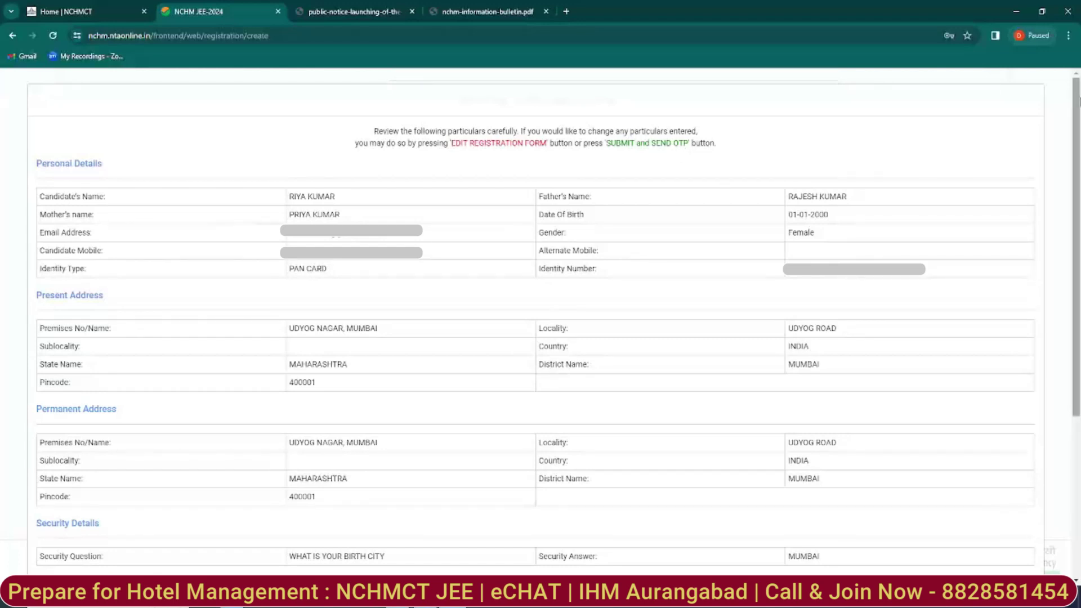
{"action": "scroll", "coordinate": [58, 353], "scroll_direction": "down", "scroll_amount": 5}
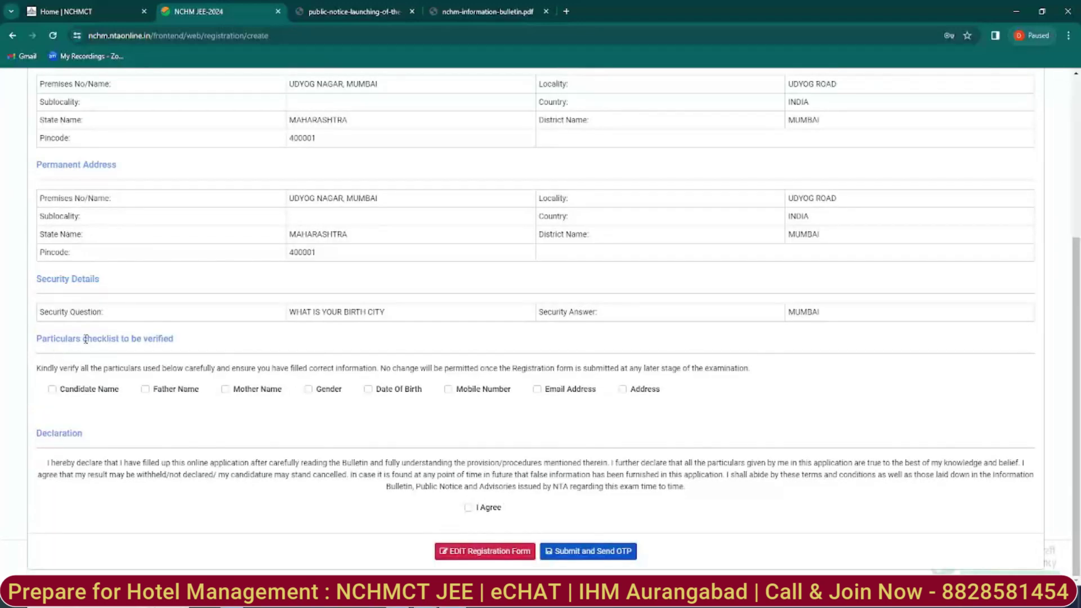
{"action": "left_click", "coordinate": [52, 389]}
{"action": "left_click", "coordinate": [145, 389]}
{"action": "left_click", "coordinate": [226, 389]}
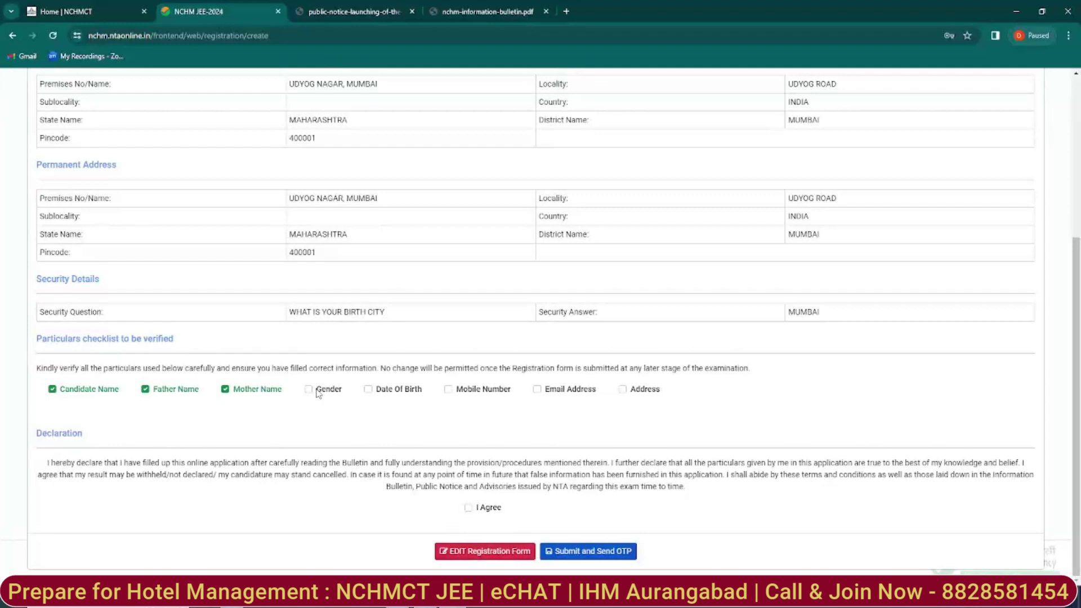
{"action": "left_click", "coordinate": [308, 389]}
{"action": "left_click", "coordinate": [368, 389]}
Tick Mobile Number, Email Address and Address, agree to the declaration, and request the OTP
{"action": "left_click", "coordinate": [448, 390]}
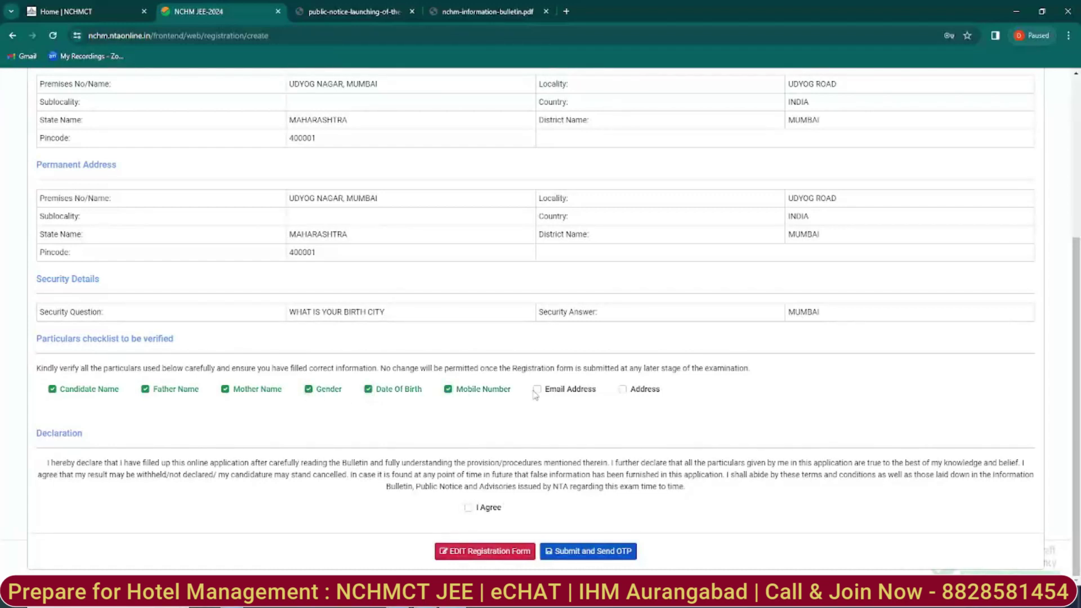
{"action": "left_click", "coordinate": [537, 390]}
{"action": "left_click", "coordinate": [623, 389]}
{"action": "left_click", "coordinate": [469, 508]}
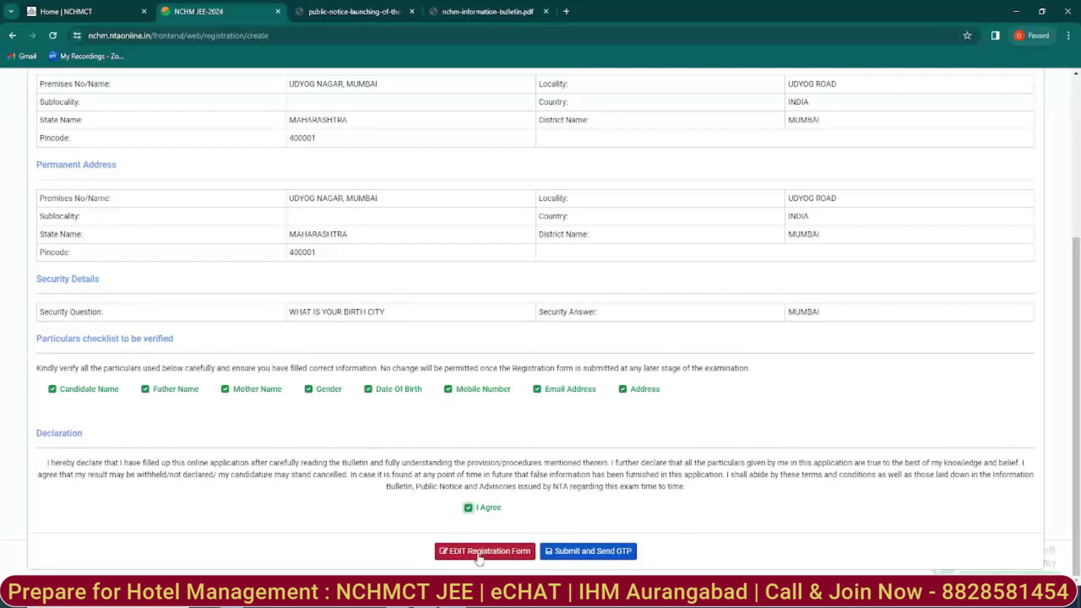
{"action": "left_click", "coordinate": [604, 556]}
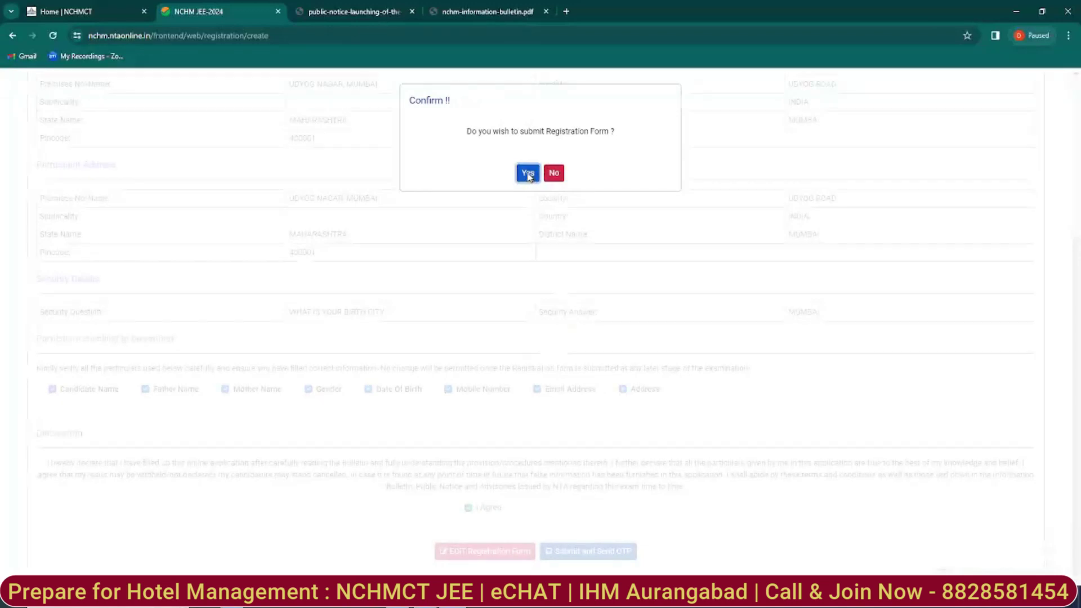
Confirm submission, dismiss the success message, then verify using the emailed OTP and security pin
{"action": "left_click", "coordinate": [527, 174]}
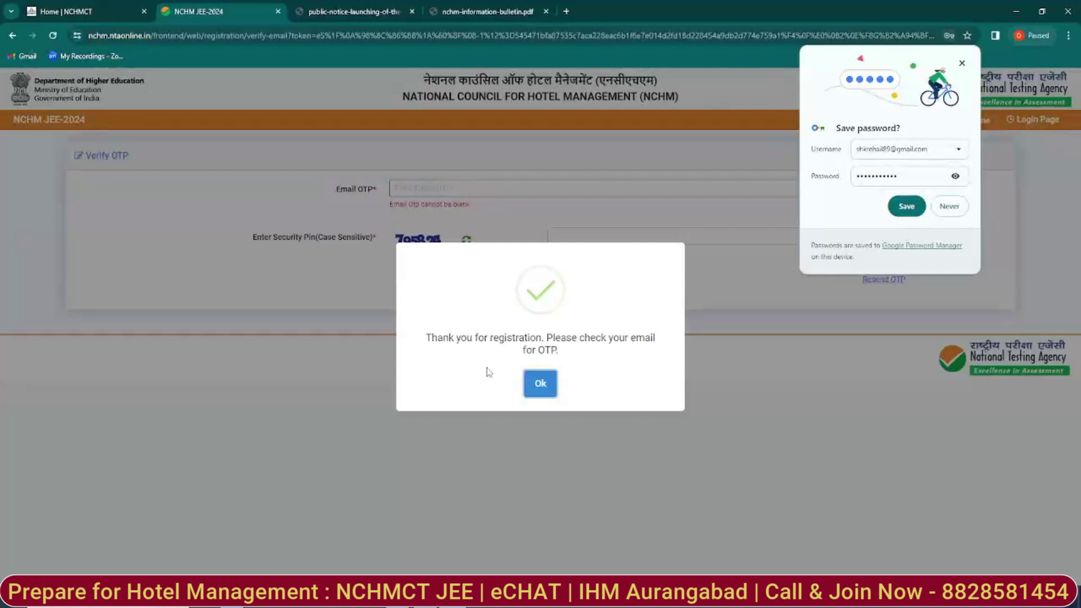
{"action": "left_click", "coordinate": [538, 383]}
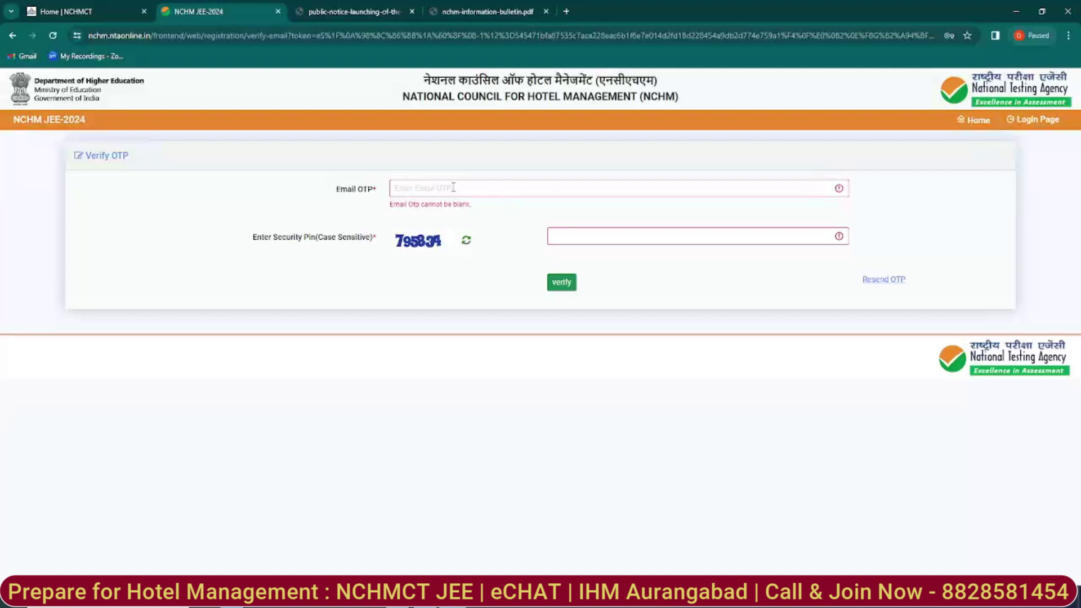
{"action": "left_click", "coordinate": [454, 188]}
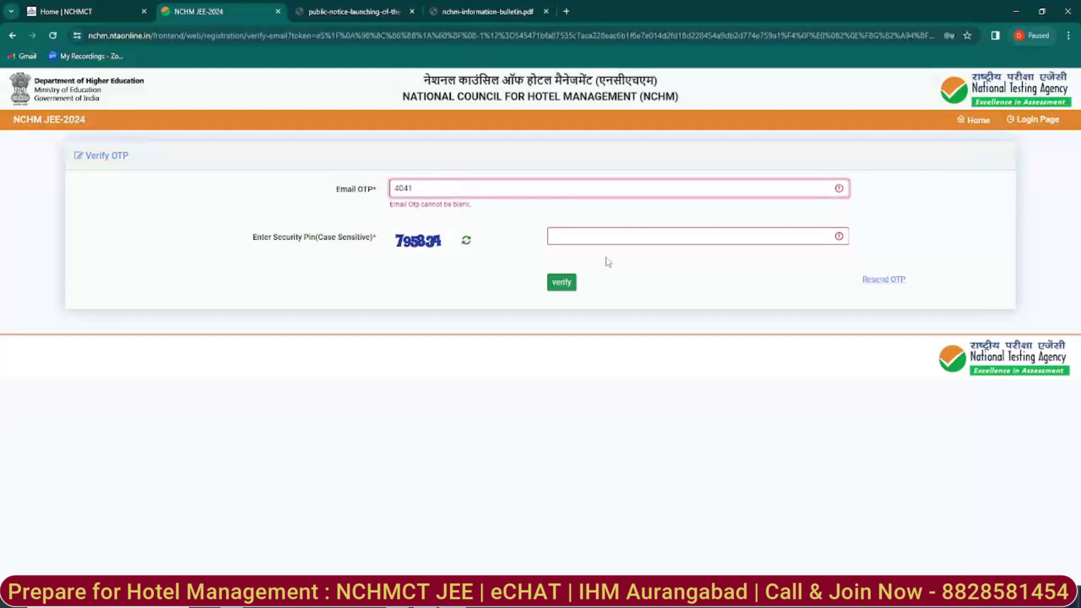
{"action": "left_click", "coordinate": [577, 234]}
{"action": "left_click", "coordinate": [561, 281]}
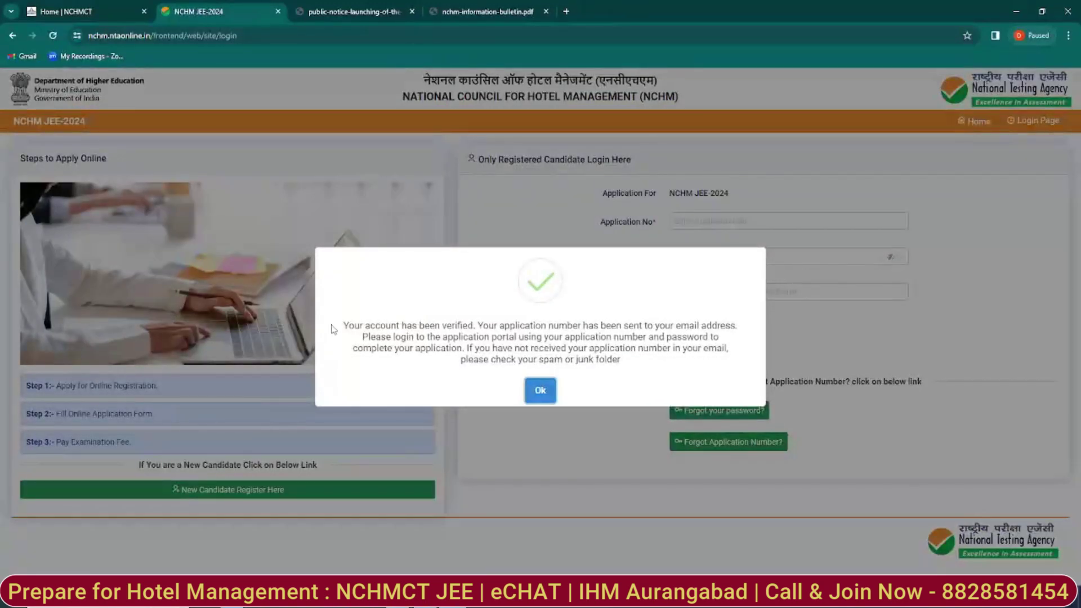
Read the note about the emailed application number and spam folder, close it, and go to Application No
{"action": "left_click_drag", "start_coordinate": [479, 325], "coordinate": [623, 337]}
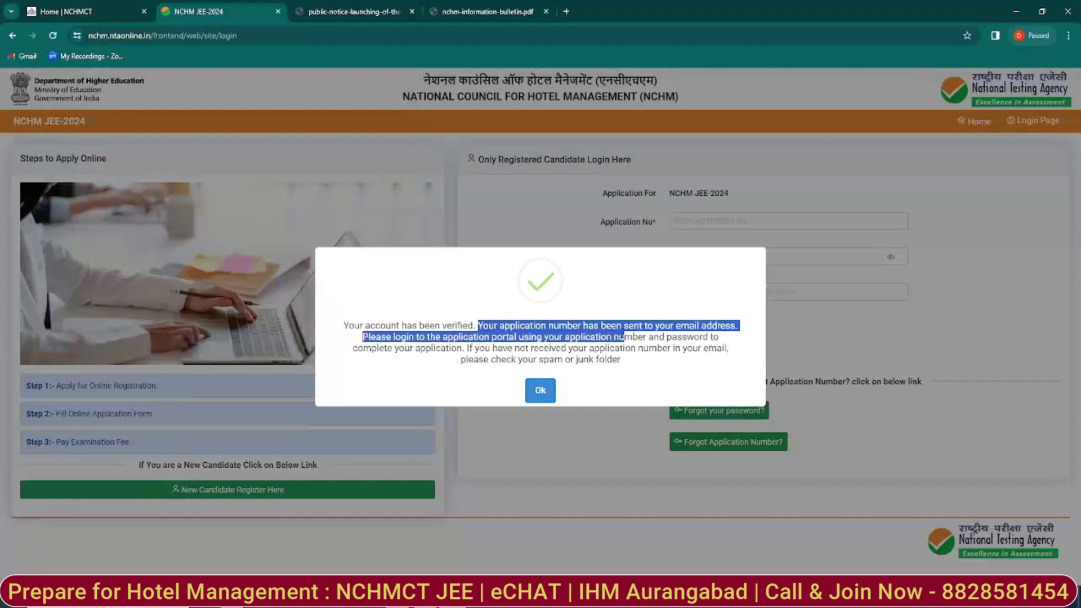
{"action": "left_click_drag", "start_coordinate": [430, 337], "coordinate": [720, 337]}
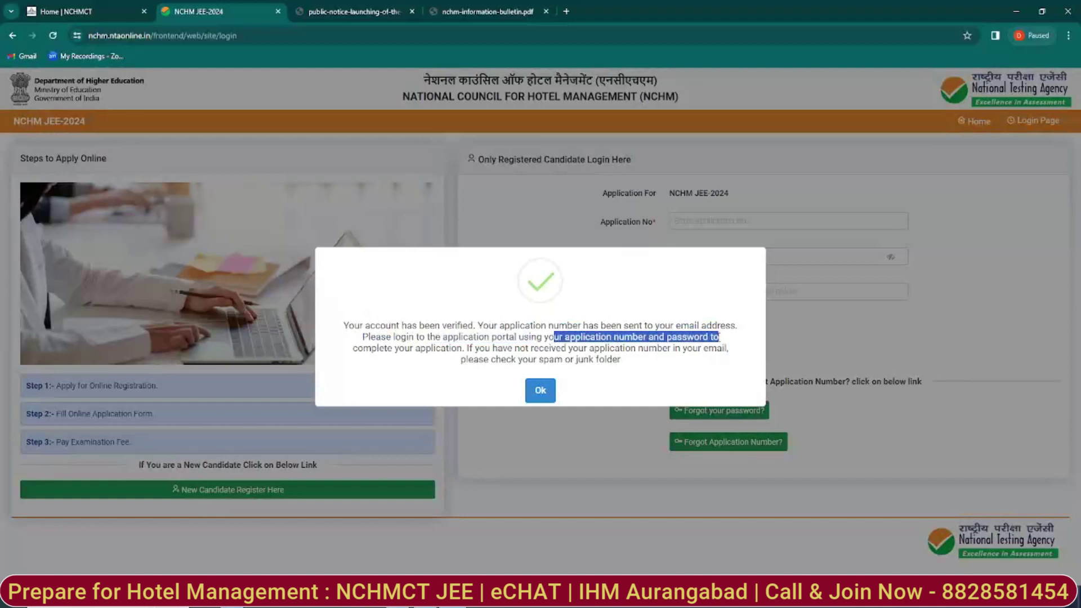
{"action": "left_click_drag", "start_coordinate": [357, 348], "coordinate": [623, 348]}
{"action": "left_click_drag", "start_coordinate": [522, 359], "coordinate": [596, 360]}
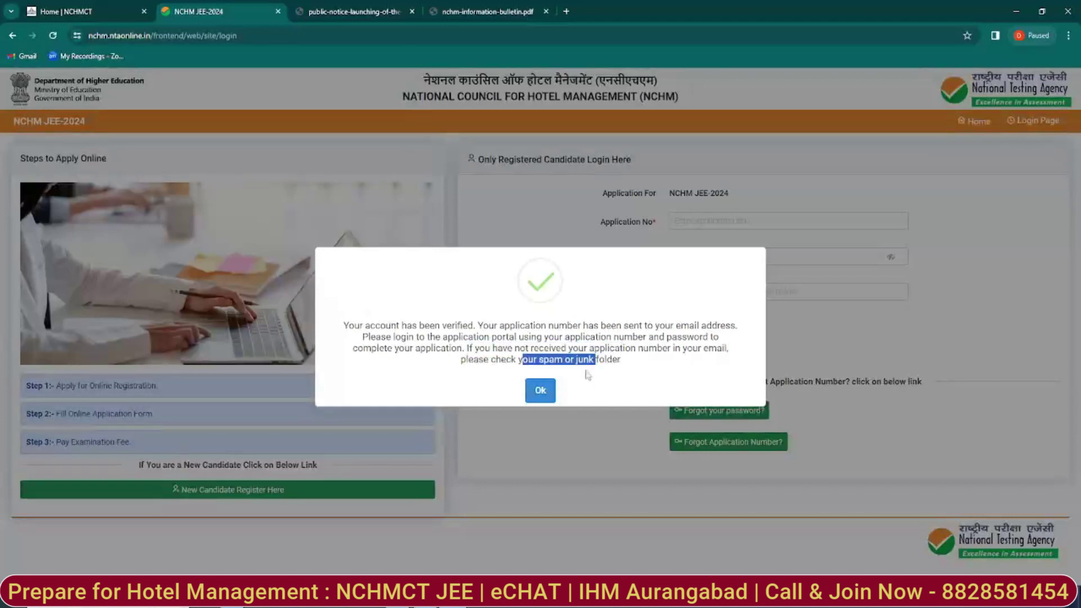
{"action": "left_click", "coordinate": [540, 391]}
{"action": "left_click", "coordinate": [724, 219]}
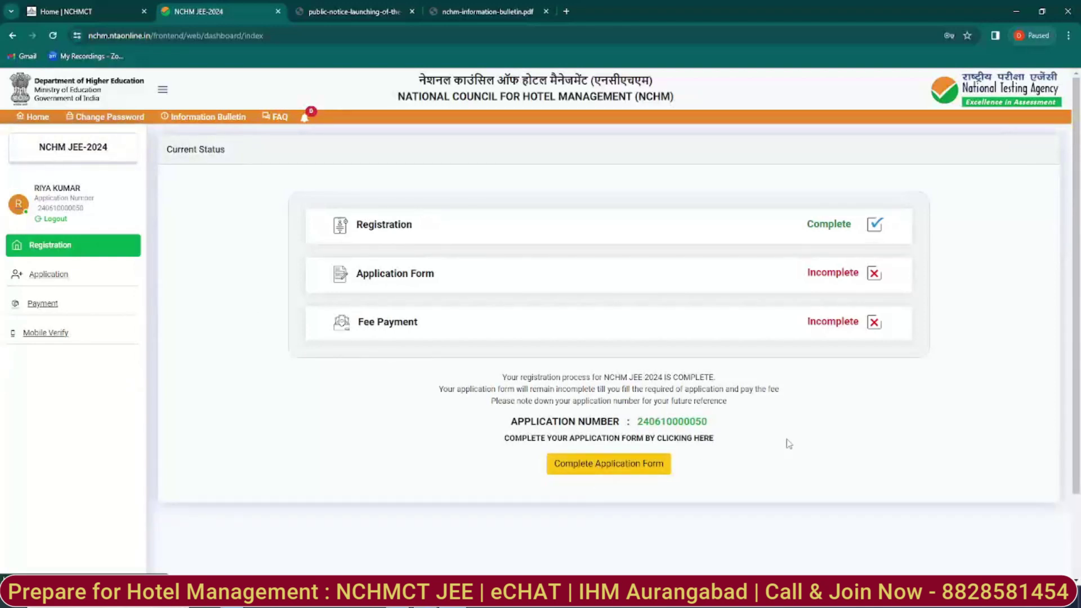
Open Complete Application Form to reach the Contact Details form
{"action": "left_click", "coordinate": [609, 465]}
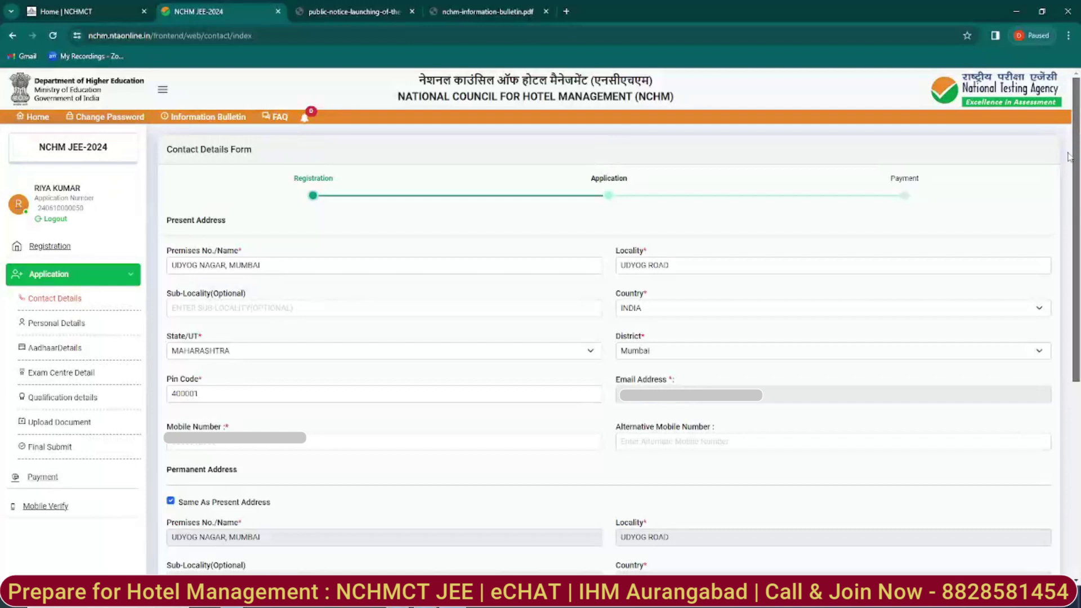
On the Personal Details form, set Category to GENERAL
{"action": "scroll", "coordinate": [712, 371], "scroll_direction": "down", "scroll_amount": 5}
{"action": "left_click", "coordinate": [713, 371]}
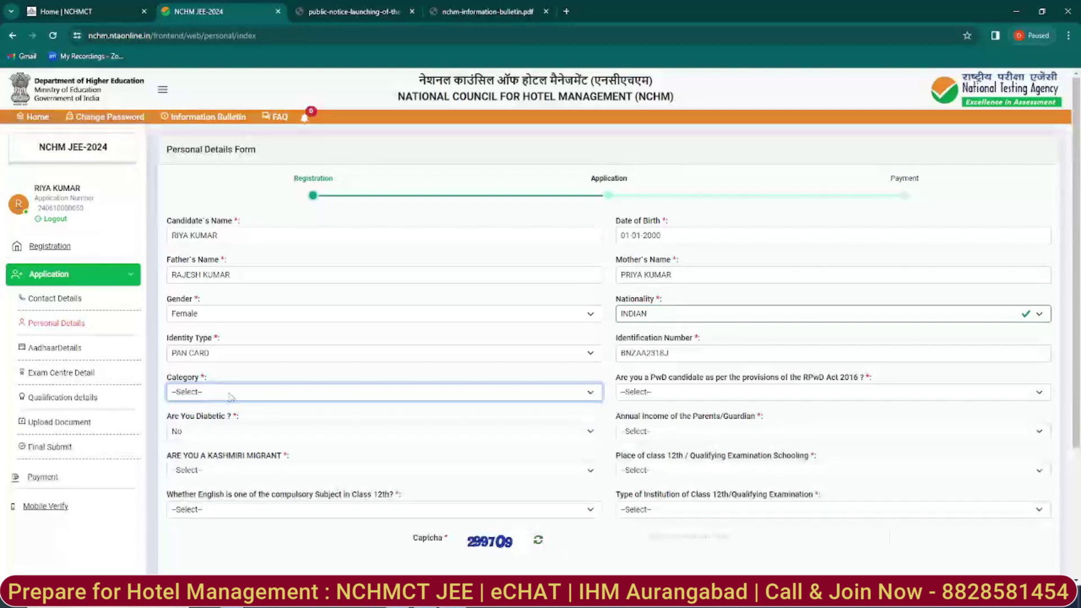
{"action": "left_click", "coordinate": [231, 393]}
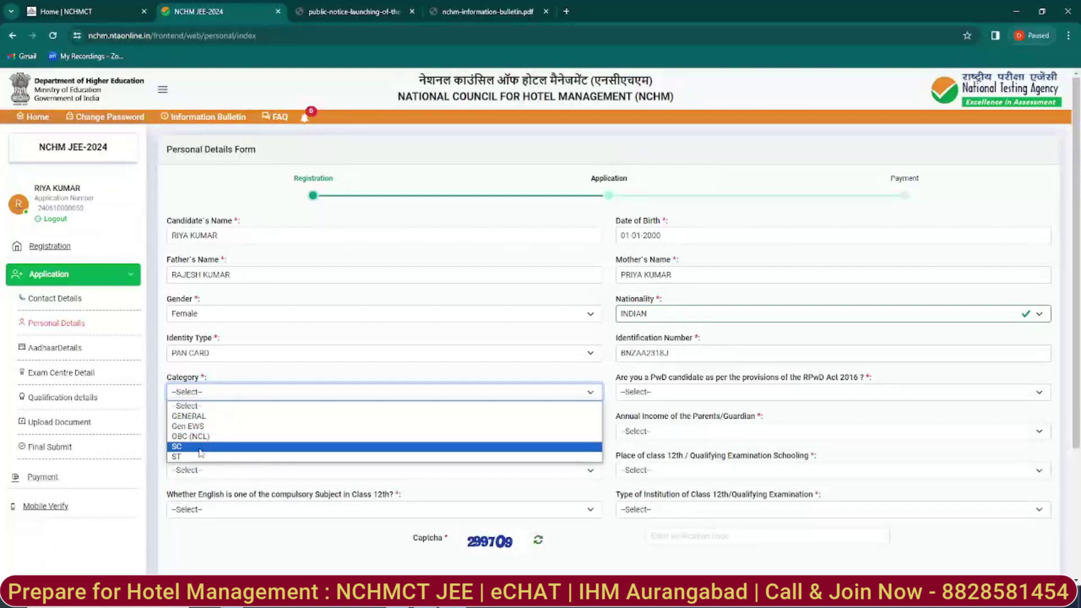
{"action": "left_click", "coordinate": [196, 419]}
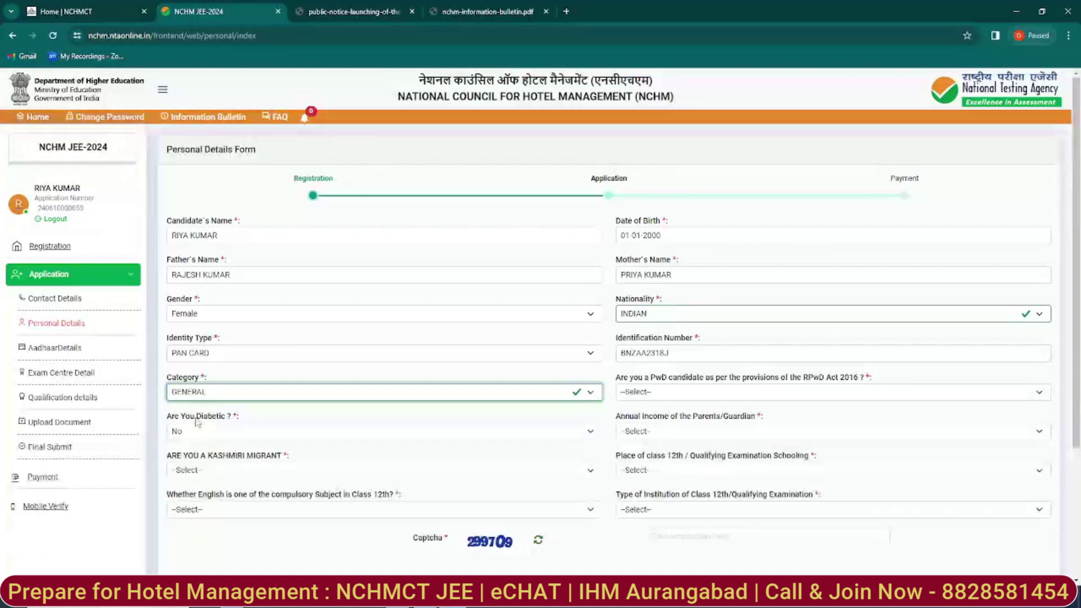
Try PwD as No, then Yes - 40% or more, and look at the Type of Disability list
{"action": "left_click", "coordinate": [670, 393]}
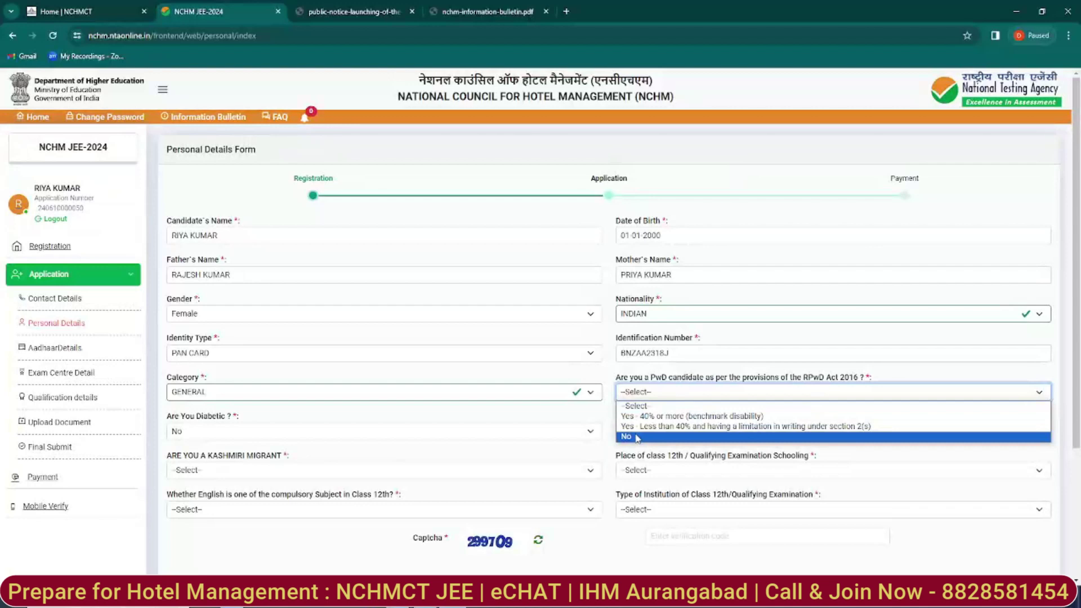
{"action": "left_click", "coordinate": [638, 439]}
{"action": "left_click", "coordinate": [642, 392]}
{"action": "left_click", "coordinate": [646, 415]}
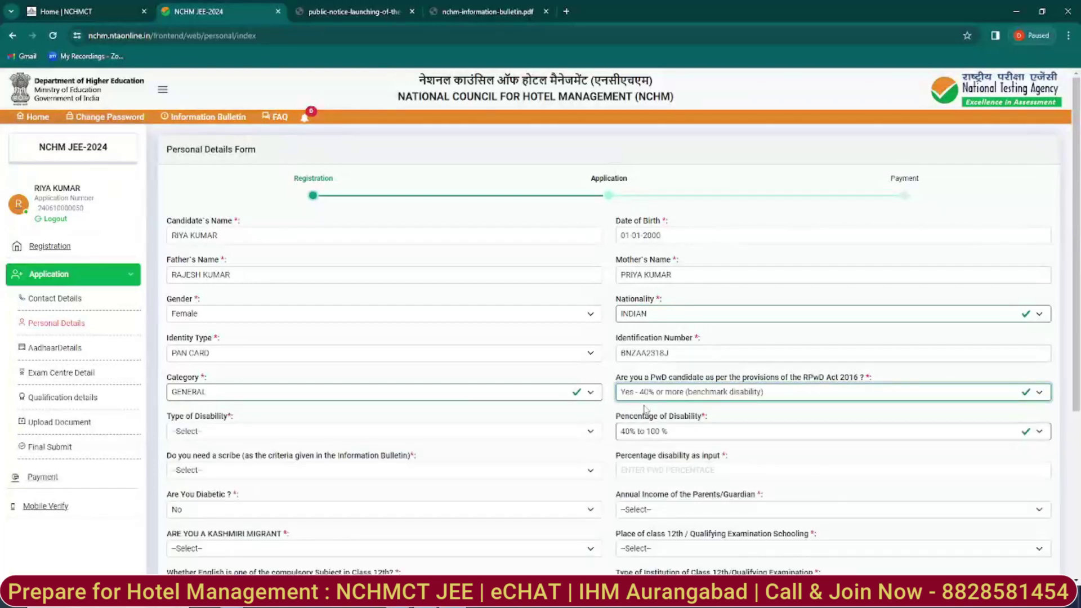
{"action": "left_click", "coordinate": [234, 433]}
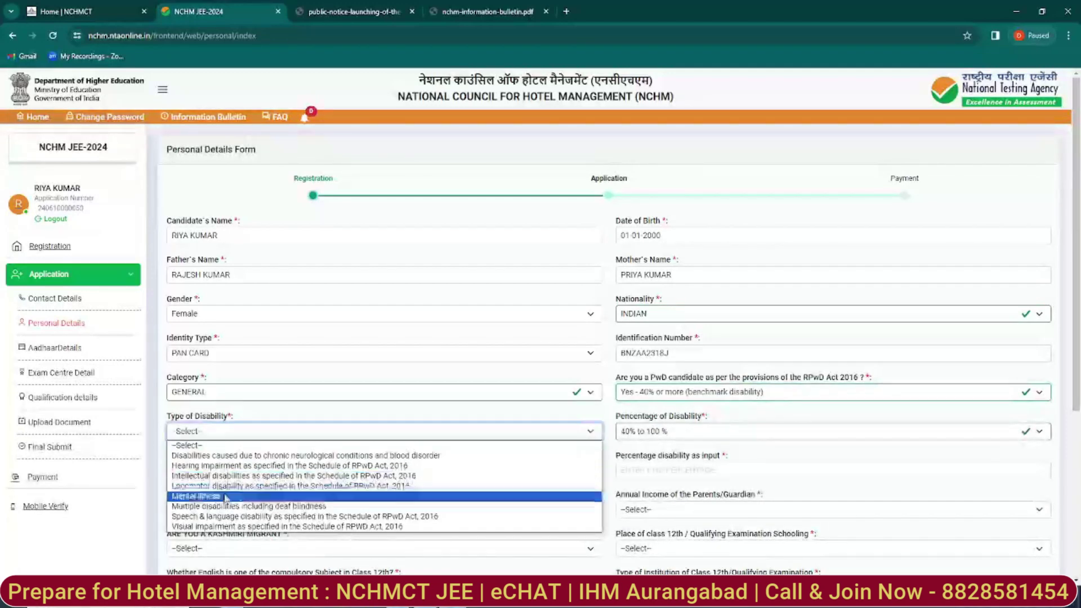
{"action": "left_click", "coordinate": [231, 436]}
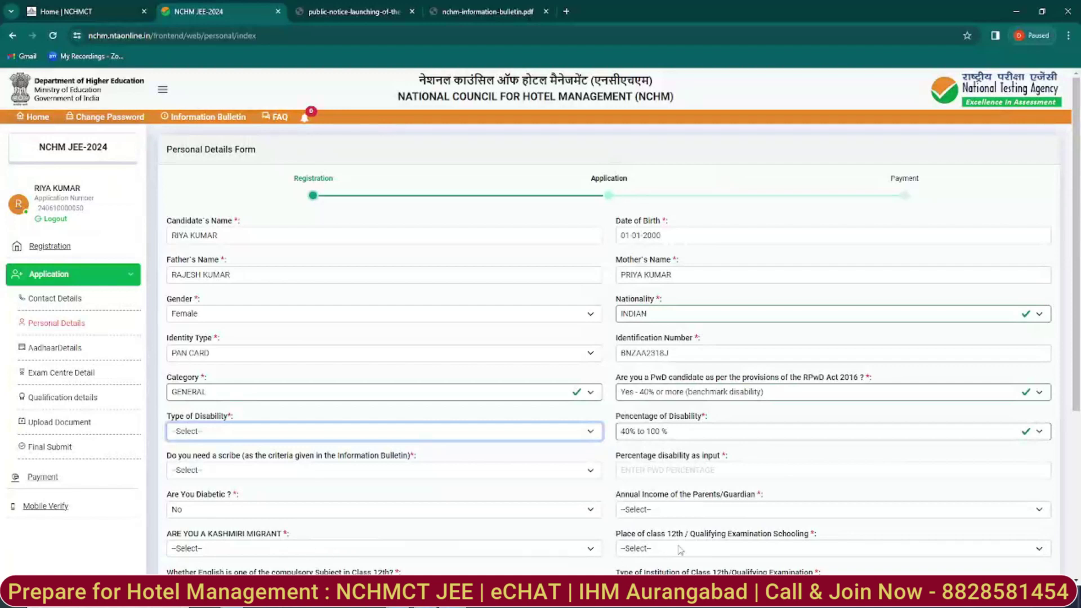
{"action": "left_click", "coordinate": [876, 394]}
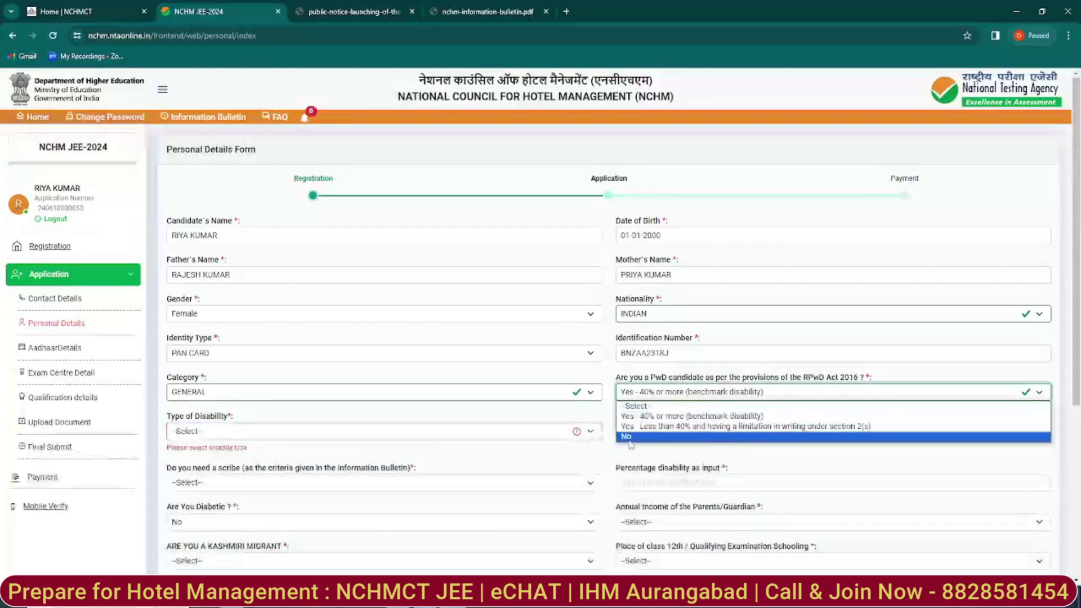
Set PwD to No, Diabetic to No, and parental annual income to 400001 – 500000
{"action": "left_click", "coordinate": [630, 438]}
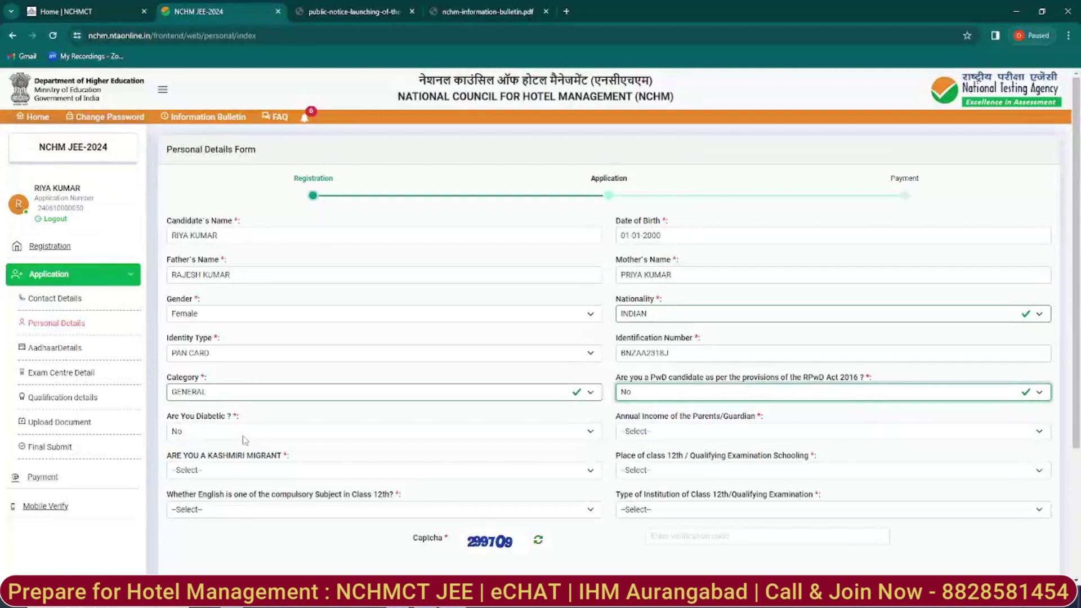
{"action": "left_click", "coordinate": [426, 431]}
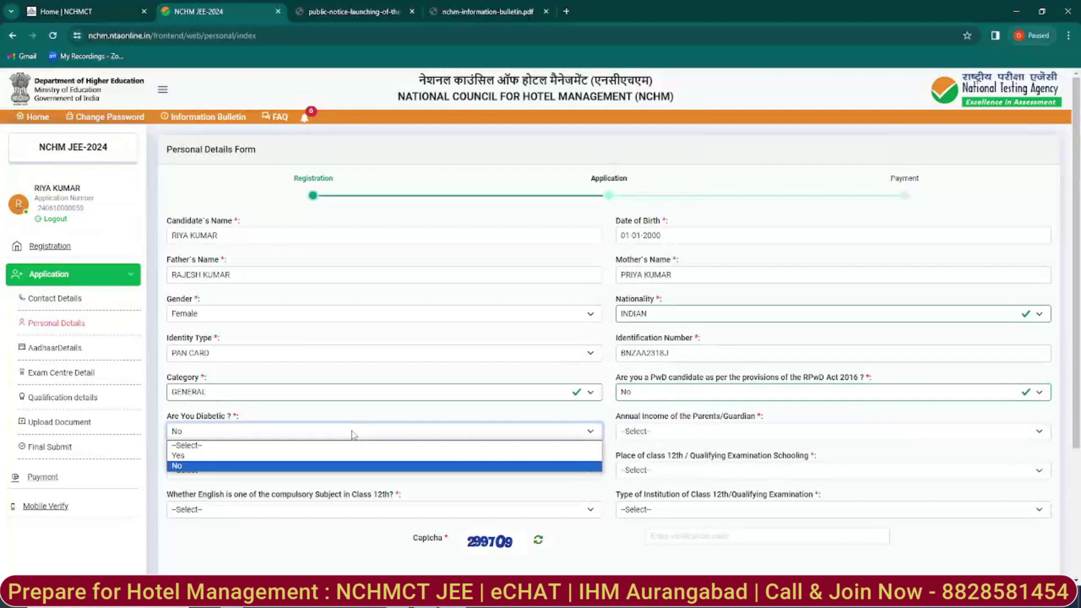
{"action": "left_click", "coordinate": [188, 457]}
{"action": "left_click", "coordinate": [213, 434]}
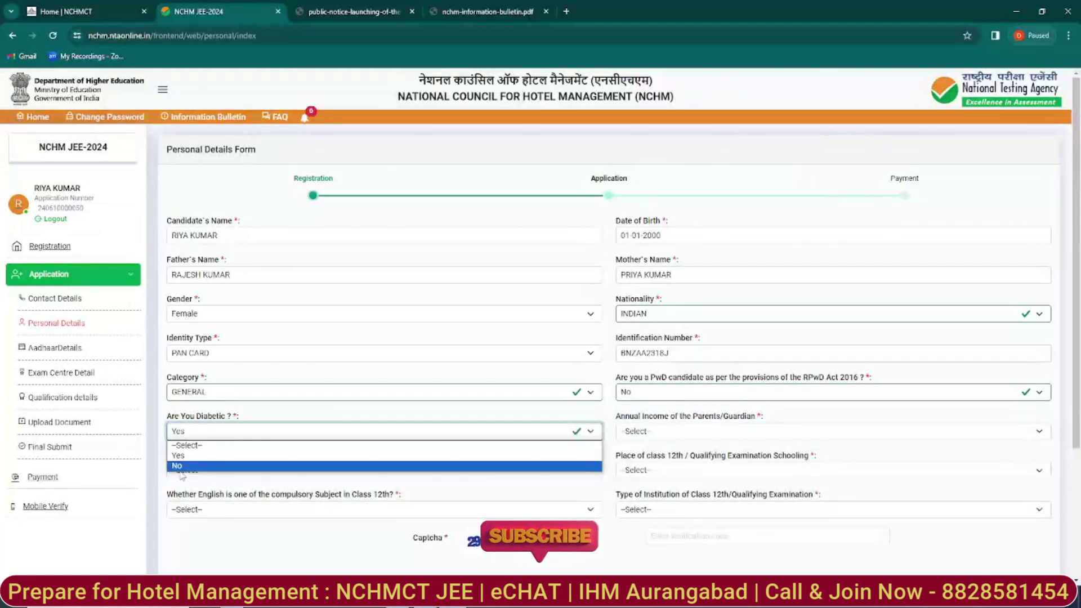
{"action": "left_click", "coordinate": [234, 469]}
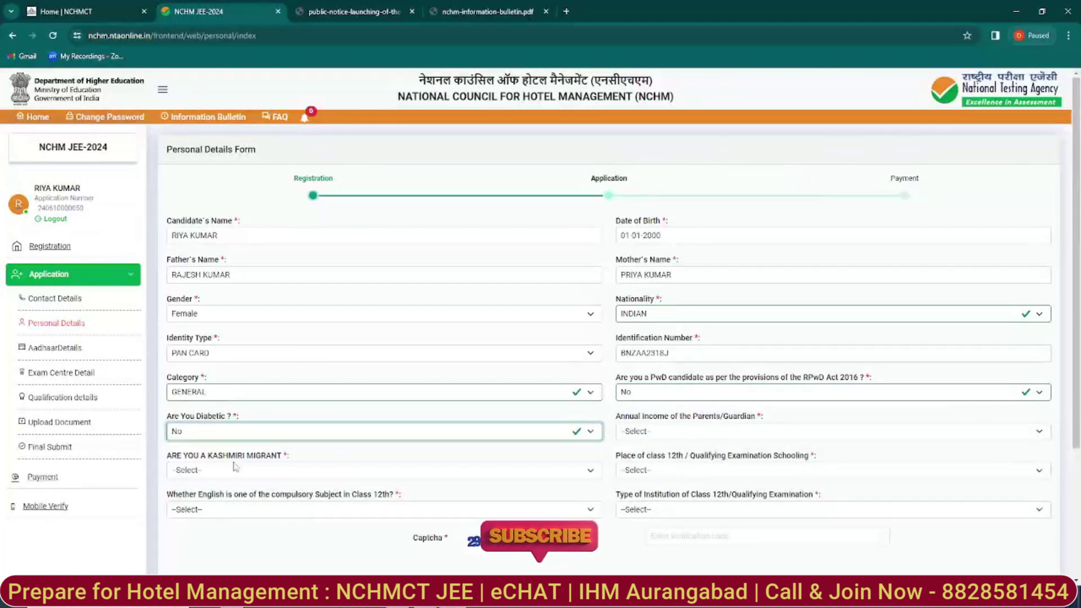
{"action": "left_click", "coordinate": [655, 433]}
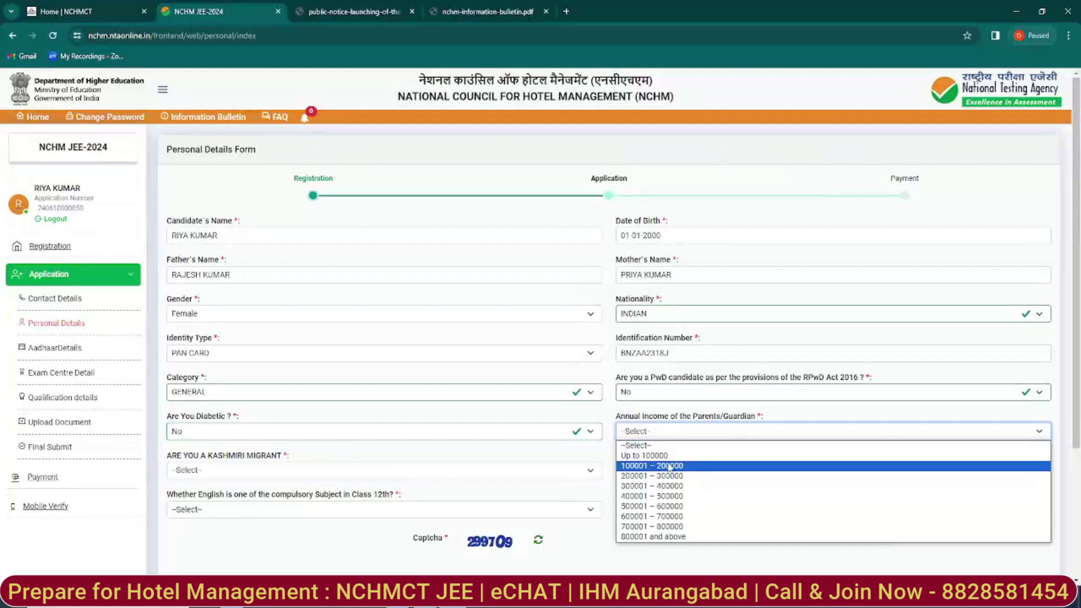
{"action": "left_click", "coordinate": [653, 496]}
Answer No for Kashmiri Migrant and set class 12th schooling place to CITY
{"action": "left_click", "coordinate": [250, 472]}
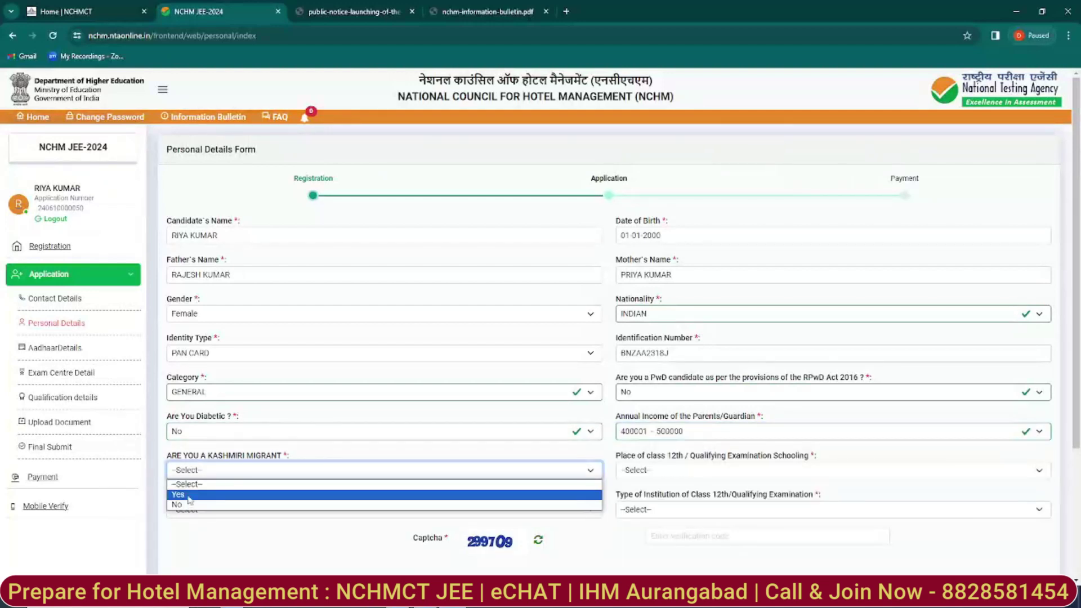
{"action": "left_click", "coordinate": [231, 505]}
{"action": "left_click", "coordinate": [668, 472]}
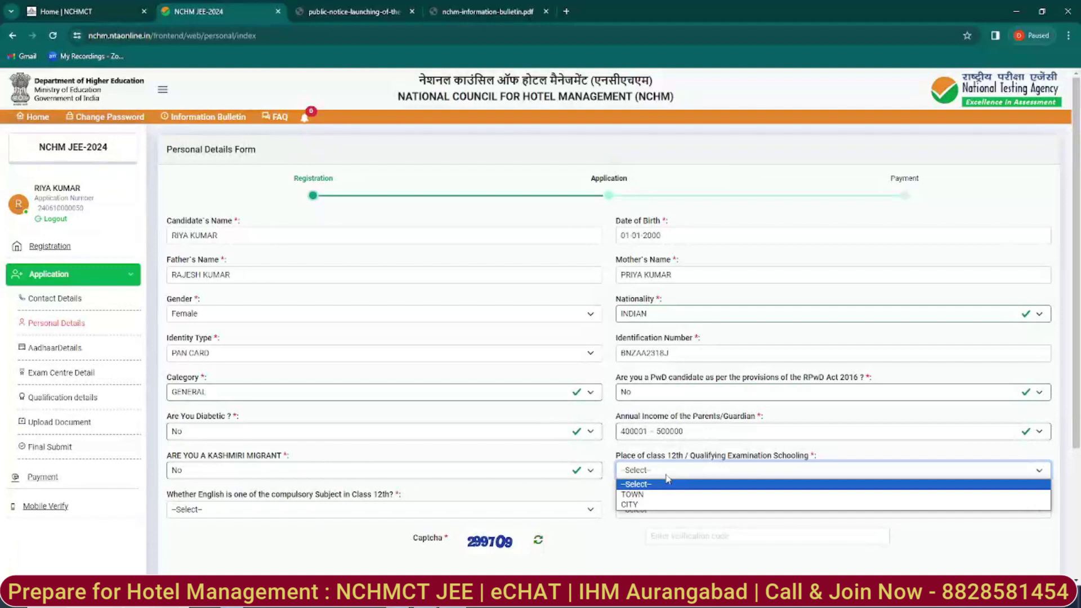
{"action": "left_click", "coordinate": [650, 495]}
{"action": "left_click", "coordinate": [658, 475]}
{"action": "left_click", "coordinate": [654, 503]}
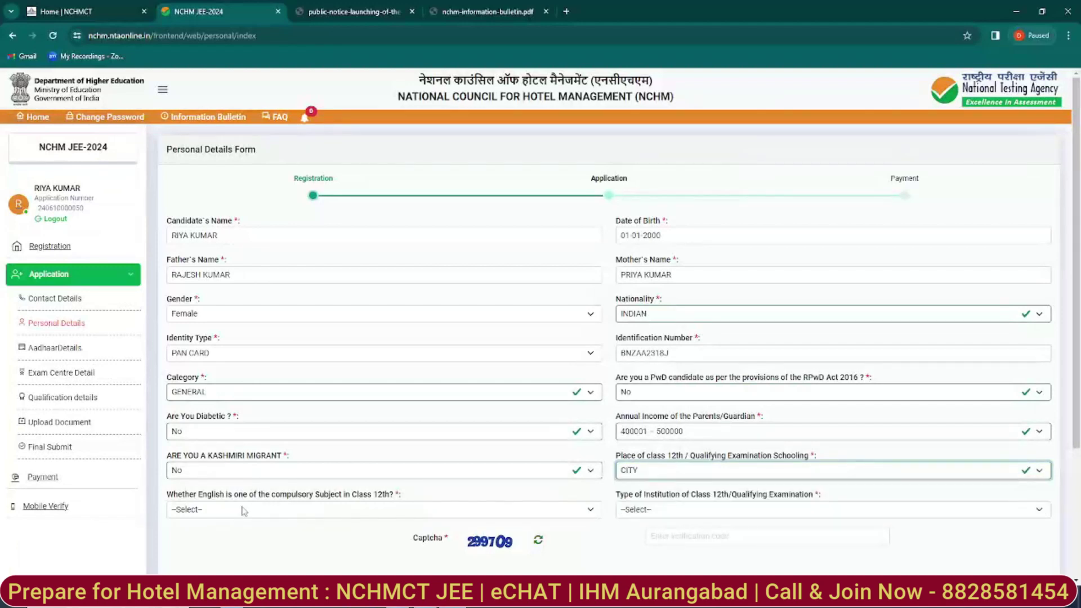
{"action": "left_click_drag", "start_coordinate": [279, 495], "coordinate": [397, 491]}
Answer Yes for English compulsory and set institution type to Private Unaided
{"action": "left_click", "coordinate": [284, 514]}
{"action": "left_click", "coordinate": [279, 515]}
{"action": "left_click", "coordinate": [276, 514]}
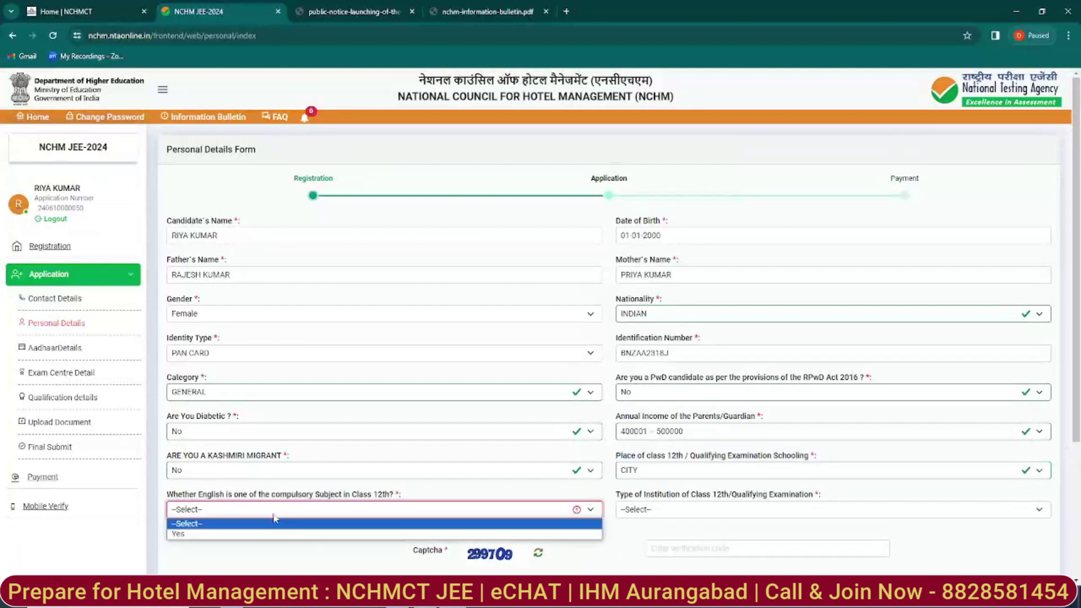
{"action": "left_click", "coordinate": [202, 535]}
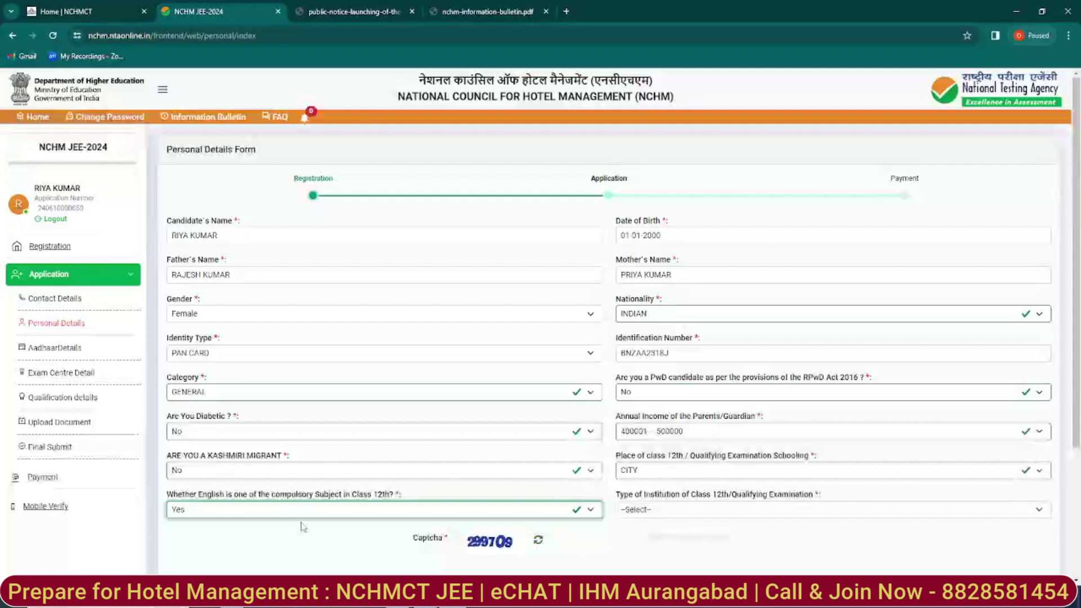
{"action": "left_click", "coordinate": [688, 513]}
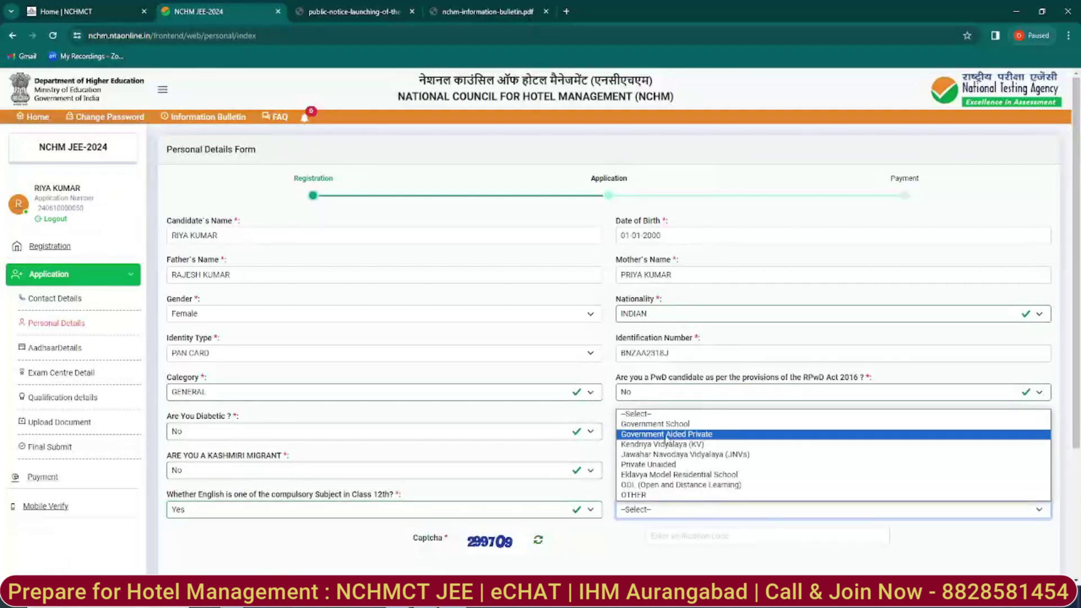
{"action": "left_click", "coordinate": [670, 464]}
Enter the captcha and accept the declaration
{"action": "left_click", "coordinate": [703, 536]}
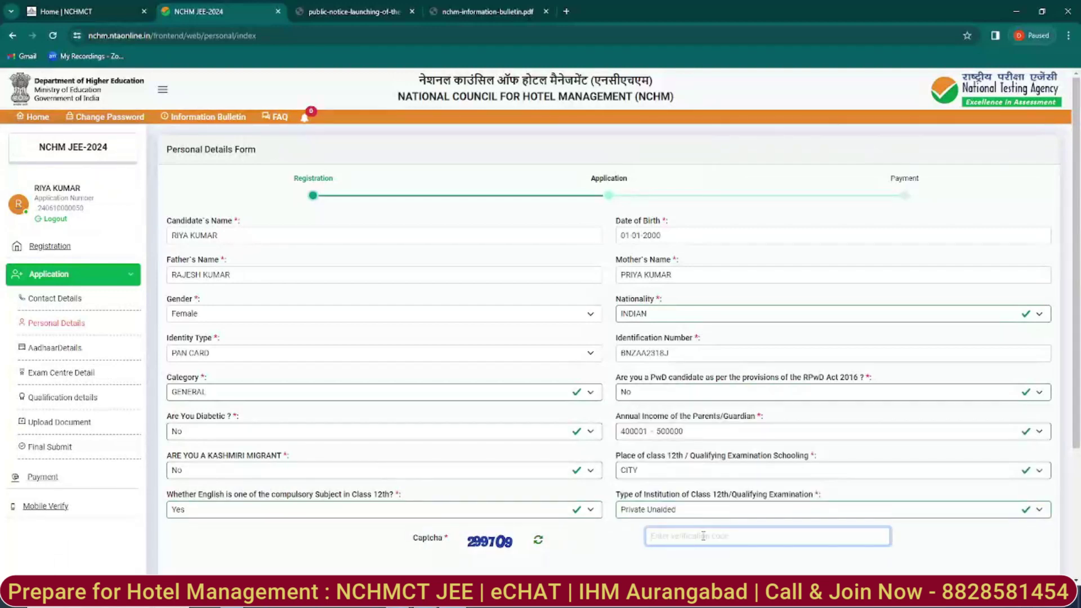
{"action": "type", "text": "299709"}
{"action": "scroll", "coordinate": [704, 536], "scroll_direction": "down", "scroll_amount": 3}
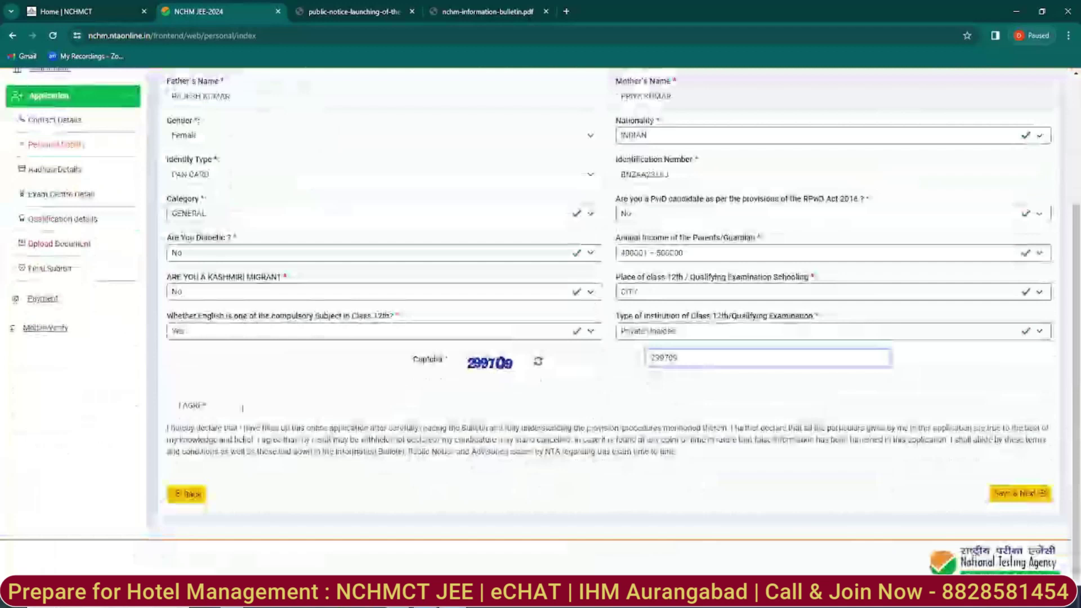
{"action": "left_click", "coordinate": [170, 406]}
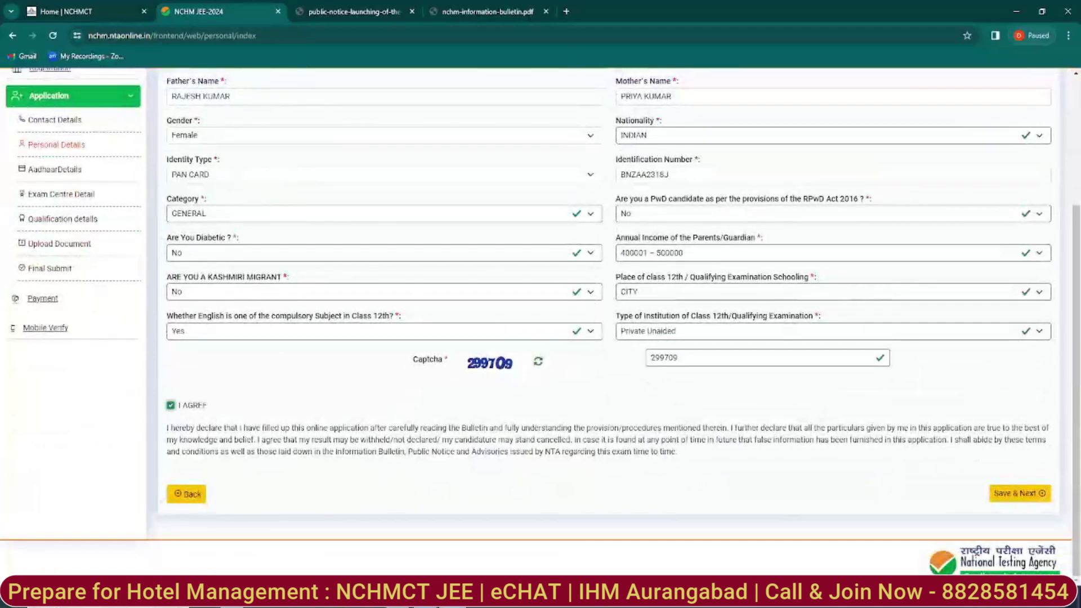
Save personal details and, on Aadhaar Detail, answer No to having an Aadhaar number
{"action": "left_click", "coordinate": [1012, 501]}
{"action": "left_click", "coordinate": [704, 223]}
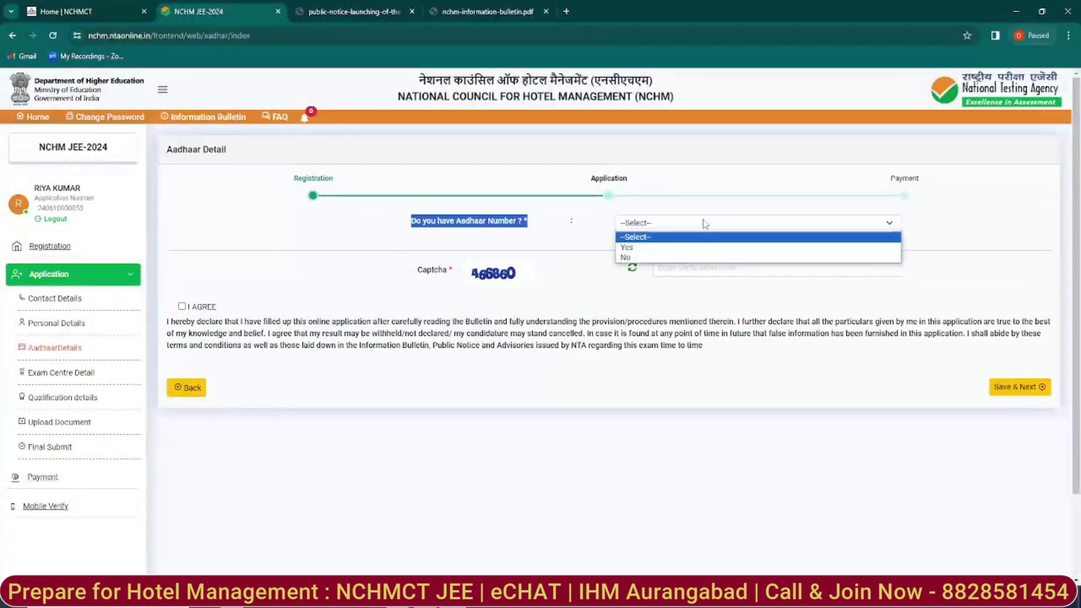
{"action": "left_click", "coordinate": [646, 252]}
{"action": "left_click", "coordinate": [654, 221]}
{"action": "left_click", "coordinate": [713, 297]}
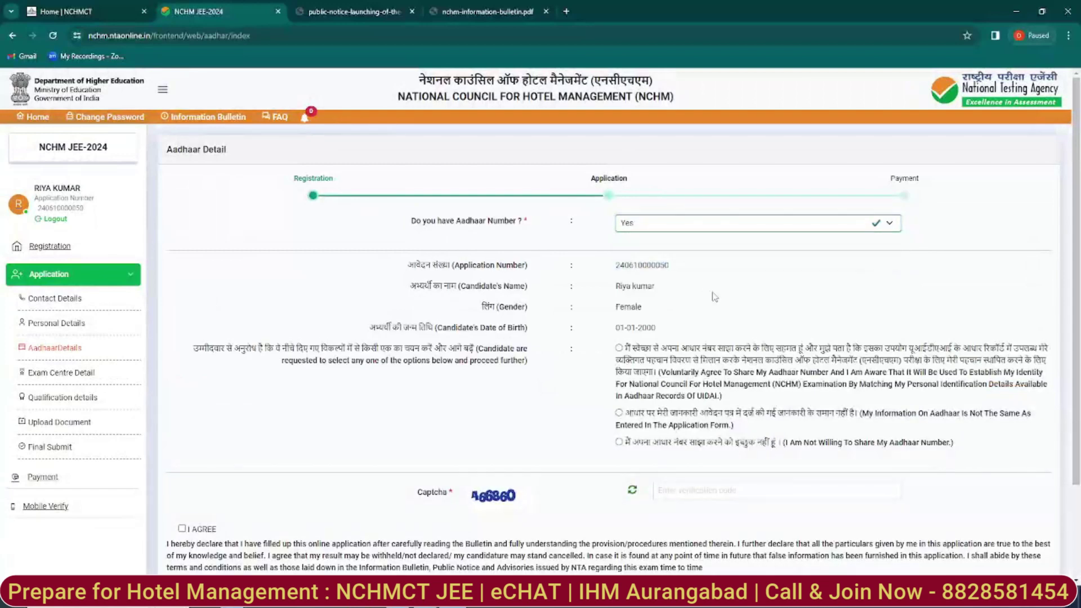
{"action": "left_click", "coordinate": [650, 225]}
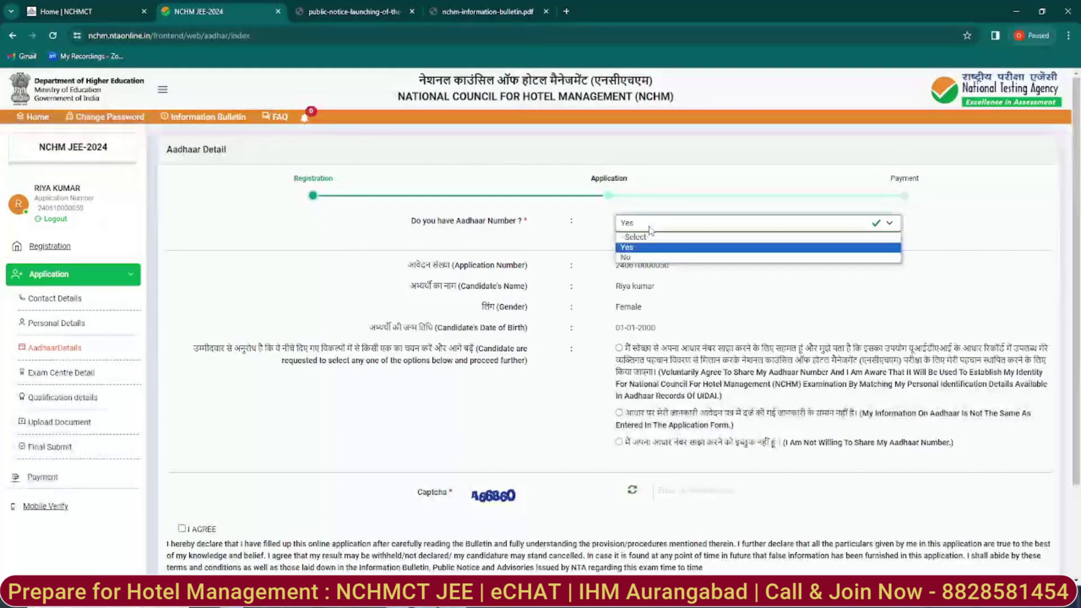
{"action": "left_click", "coordinate": [638, 258]}
{"action": "left_click", "coordinate": [648, 226]}
{"action": "left_click", "coordinate": [647, 246]}
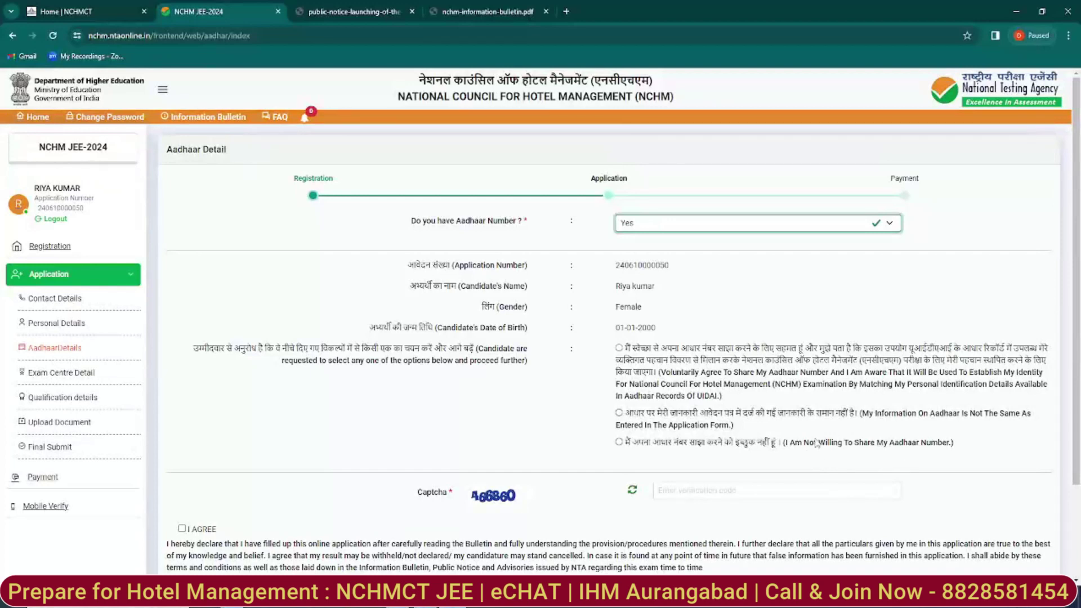
{"action": "left_click", "coordinate": [726, 226]}
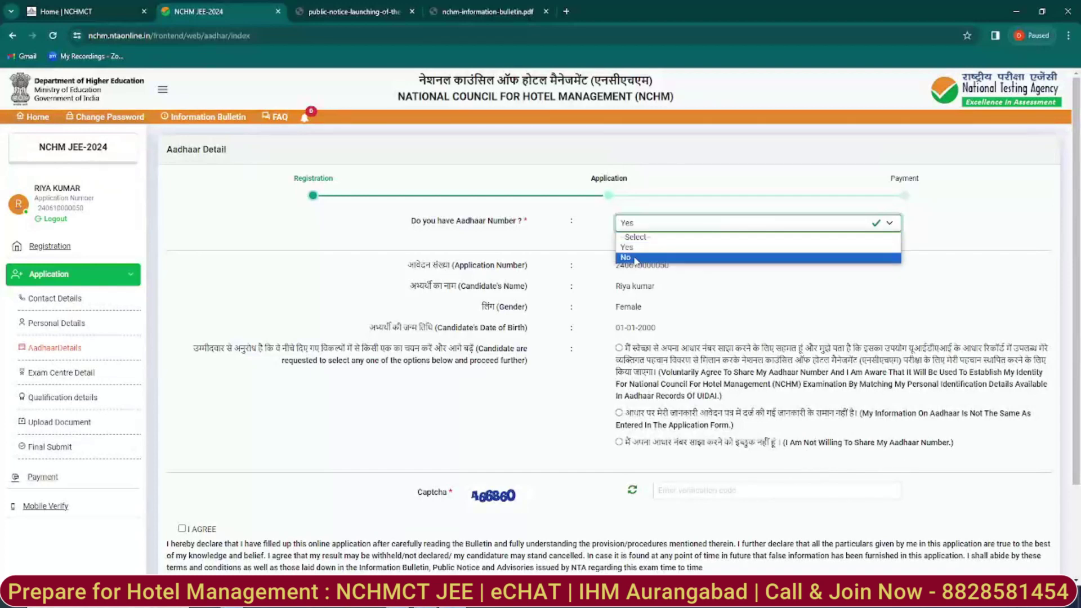
{"action": "left_click", "coordinate": [635, 261]}
Enter the captcha and tick I AGREE on the declaration
{"action": "left_click", "coordinate": [691, 272]}
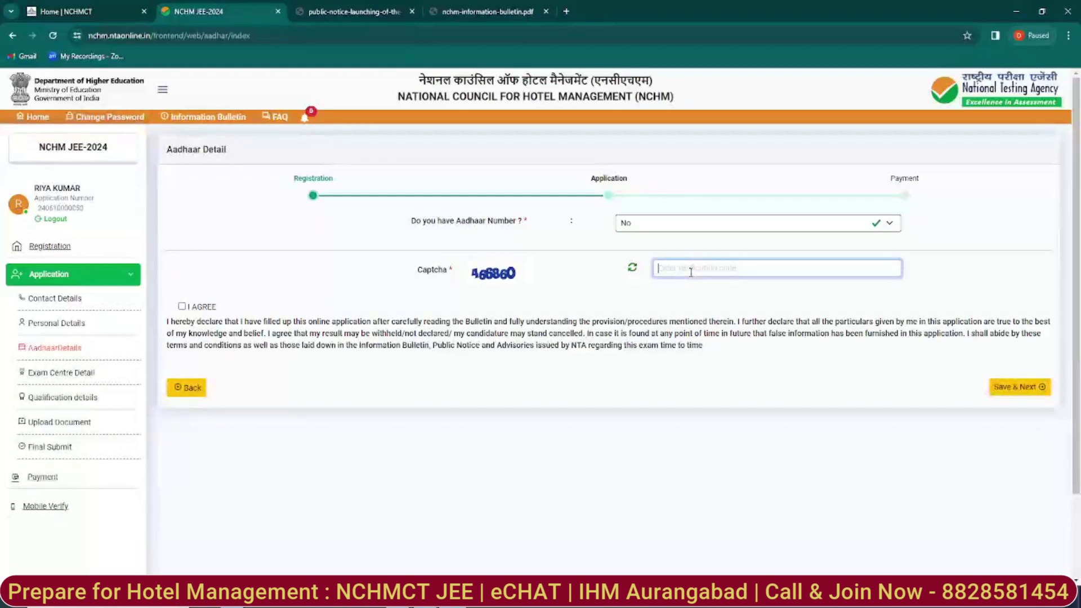
{"action": "type", "text": "466860"}
{"action": "left_click", "coordinate": [182, 306]}
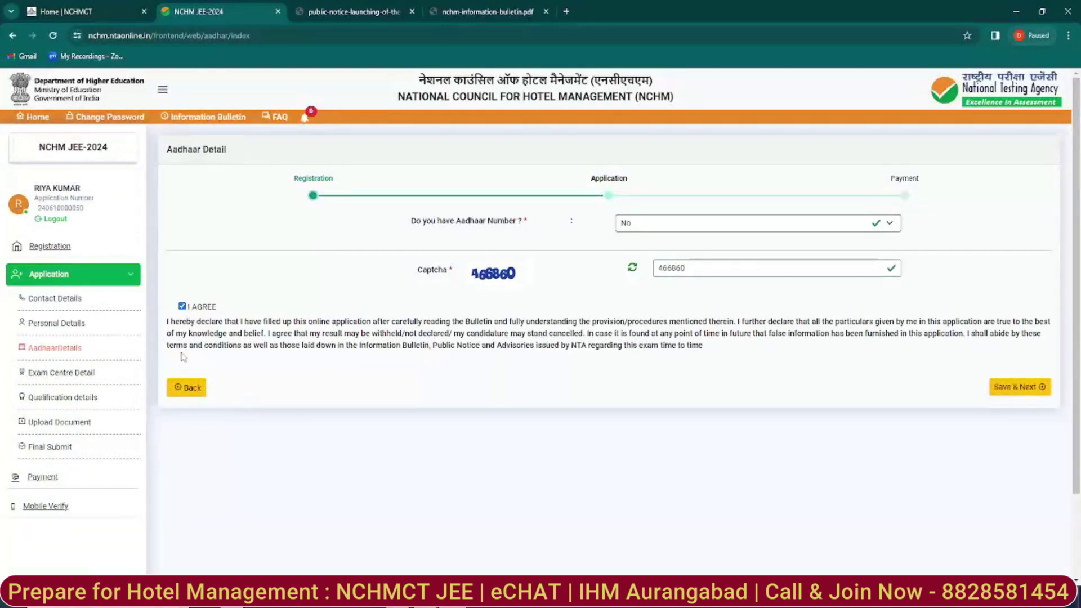
Save the Aadhaar status and choose to apply for NCHM JEE 2024
{"action": "left_click", "coordinate": [1031, 387]}
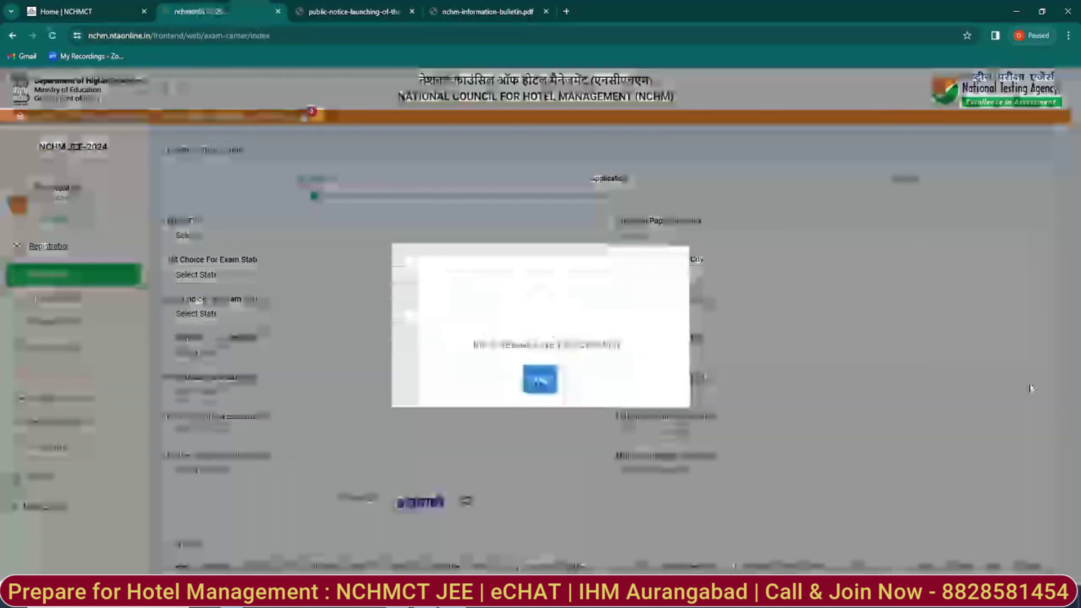
{"action": "left_click", "coordinate": [539, 379]}
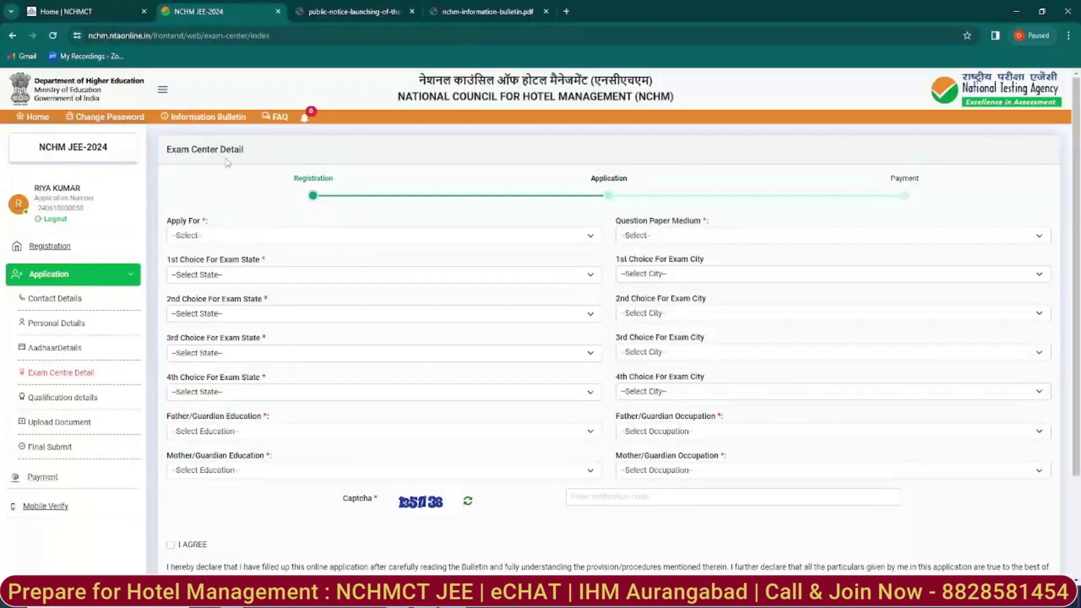
{"action": "left_click", "coordinate": [210, 237]}
{"action": "left_click", "coordinate": [201, 260]}
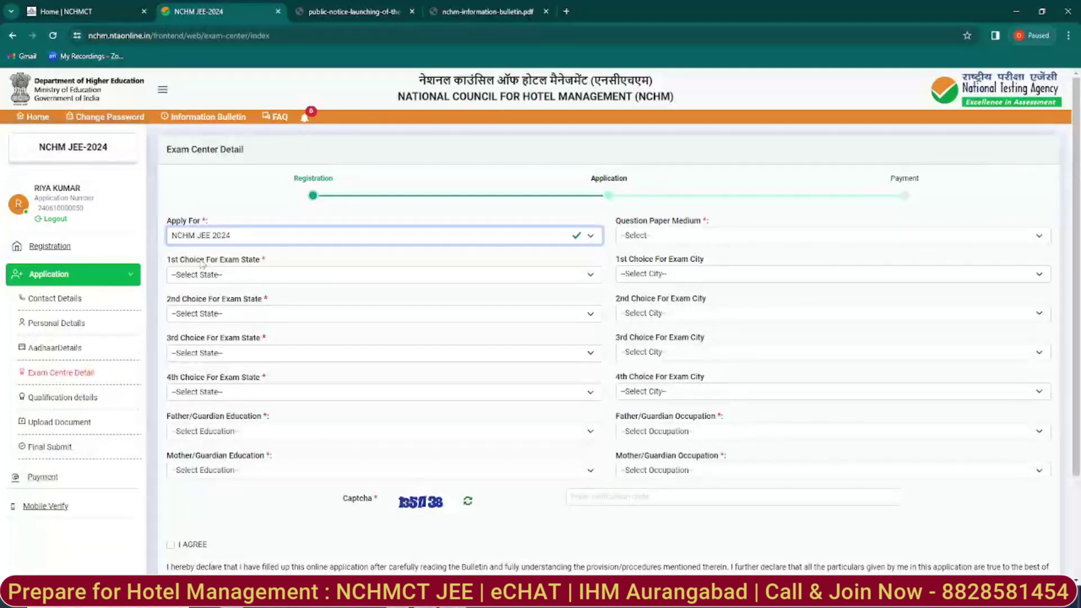
Set the question paper medium to English and pick exam states Bihar, Assam, Andhra Pradesh, Kerala
{"action": "left_click", "coordinate": [666, 236]}
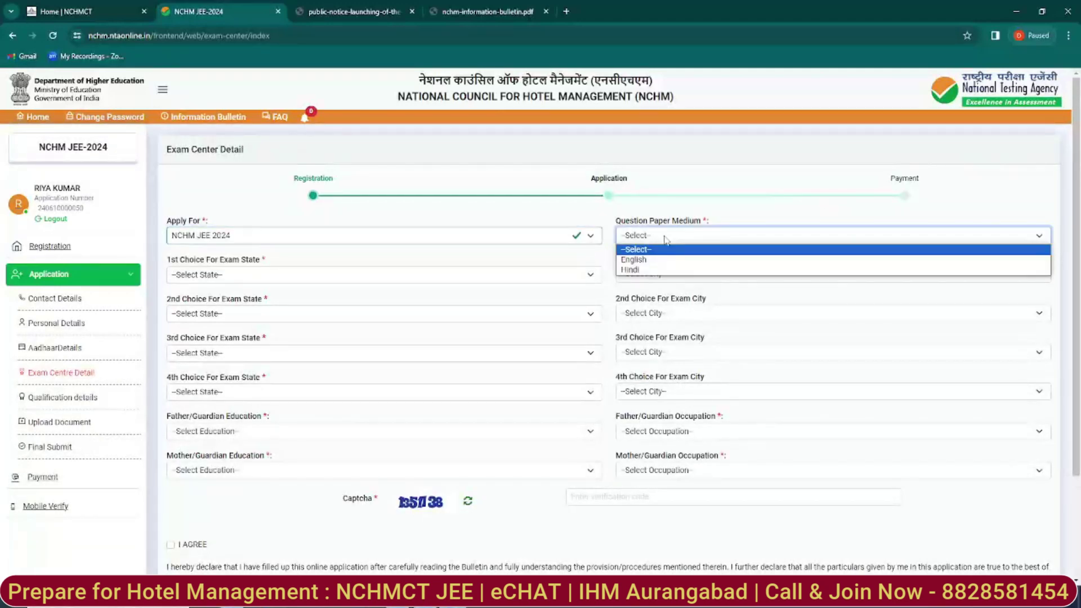
{"action": "left_click", "coordinate": [645, 261]}
{"action": "left_click", "coordinate": [647, 236]}
{"action": "left_click", "coordinate": [642, 270]}
{"action": "left_click", "coordinate": [642, 237]}
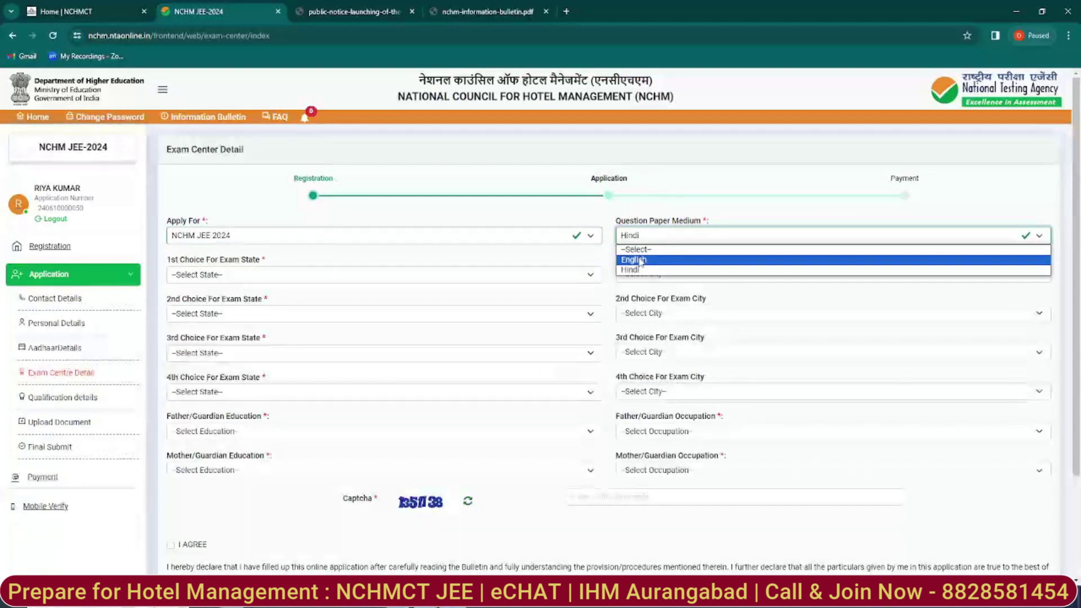
{"action": "left_click", "coordinate": [641, 260]}
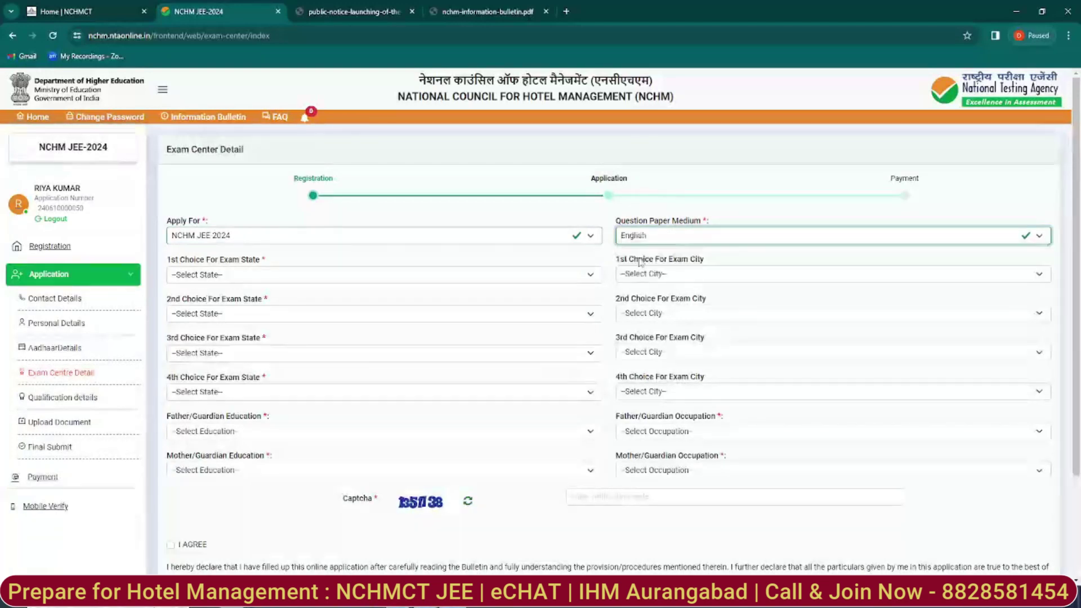
{"action": "left_click", "coordinate": [231, 281]}
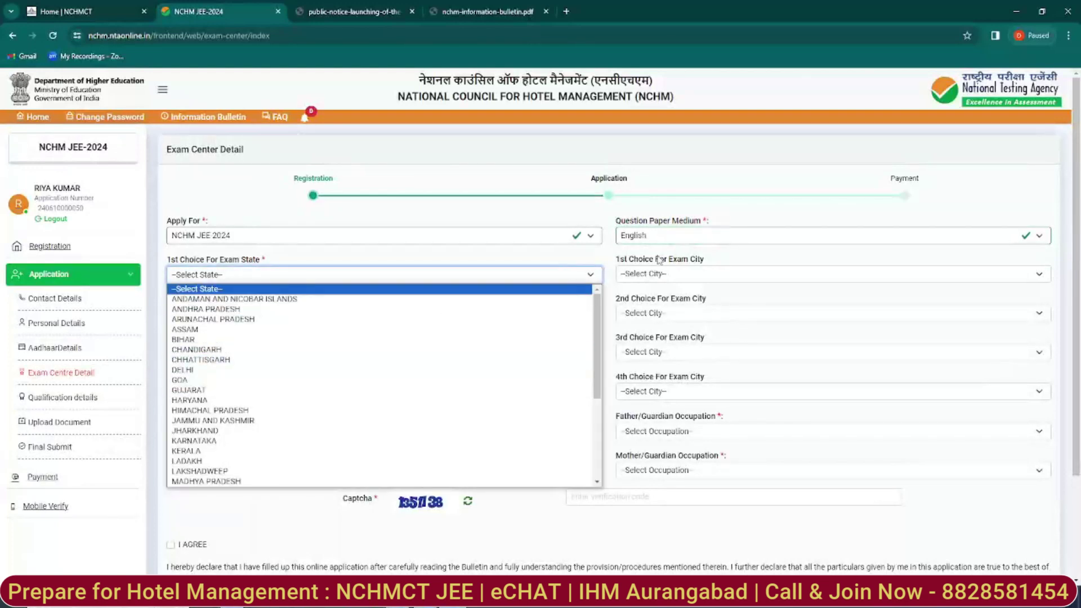
{"action": "left_click", "coordinate": [843, 229]}
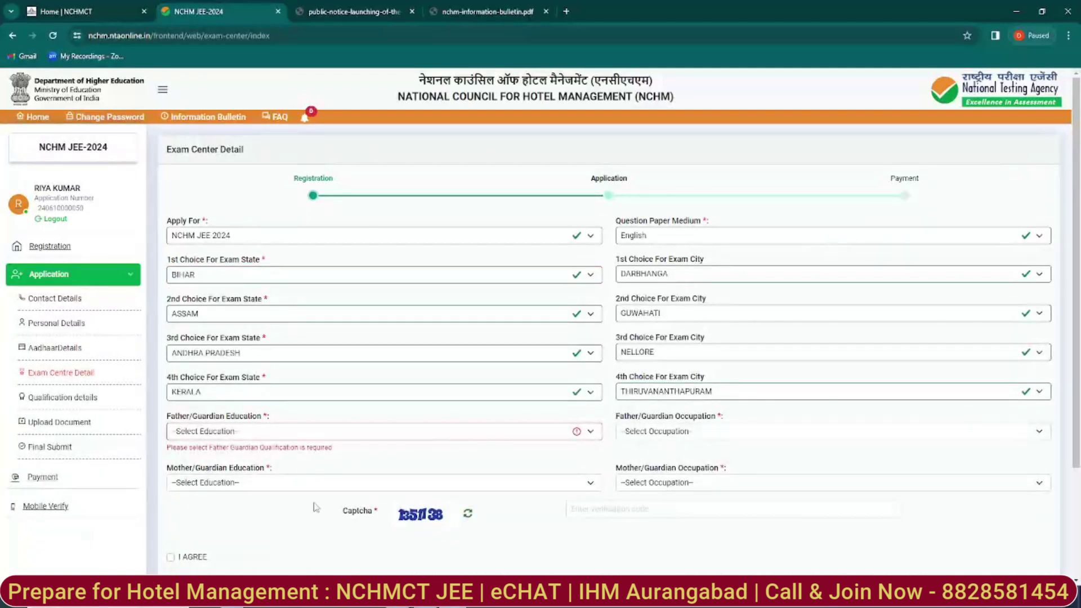
Set both parents' education to Graduate and Others, enter the captcha, agree, and save
{"action": "left_click", "coordinate": [315, 433]}
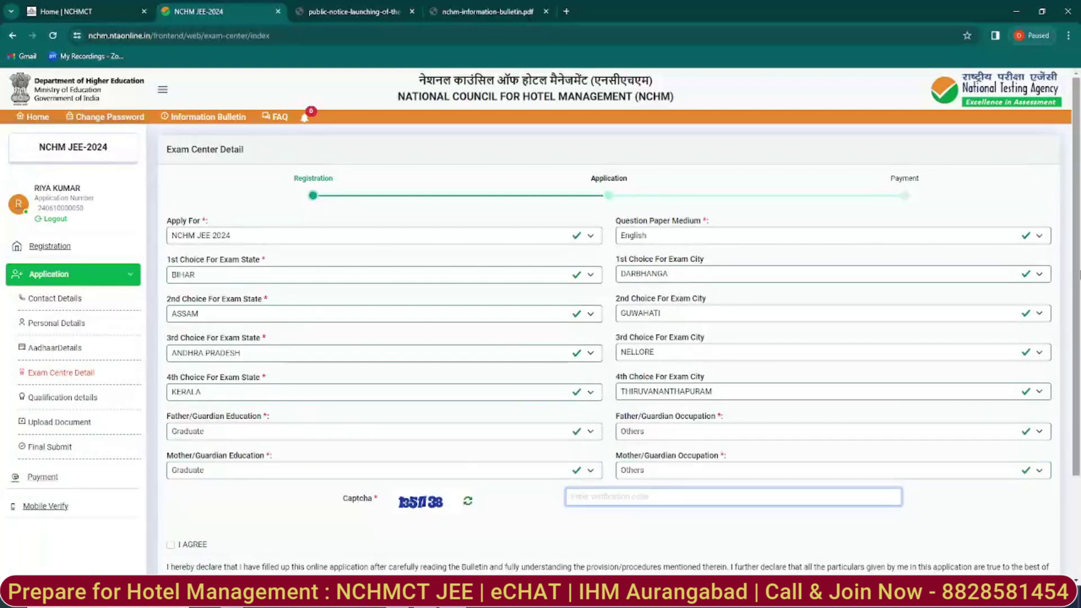
{"action": "type", "text": "1351138"}
{"action": "scroll", "coordinate": [1077, 270], "scroll_direction": "down", "scroll_amount": 2}
{"action": "left_click", "coordinate": [171, 414]}
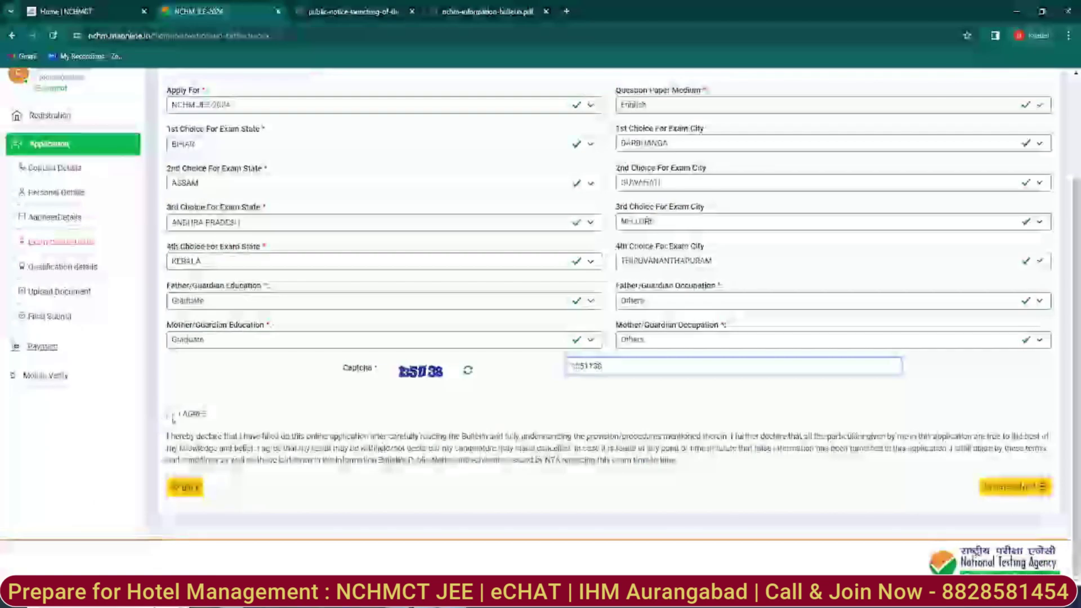
{"action": "left_click", "coordinate": [1013, 486]}
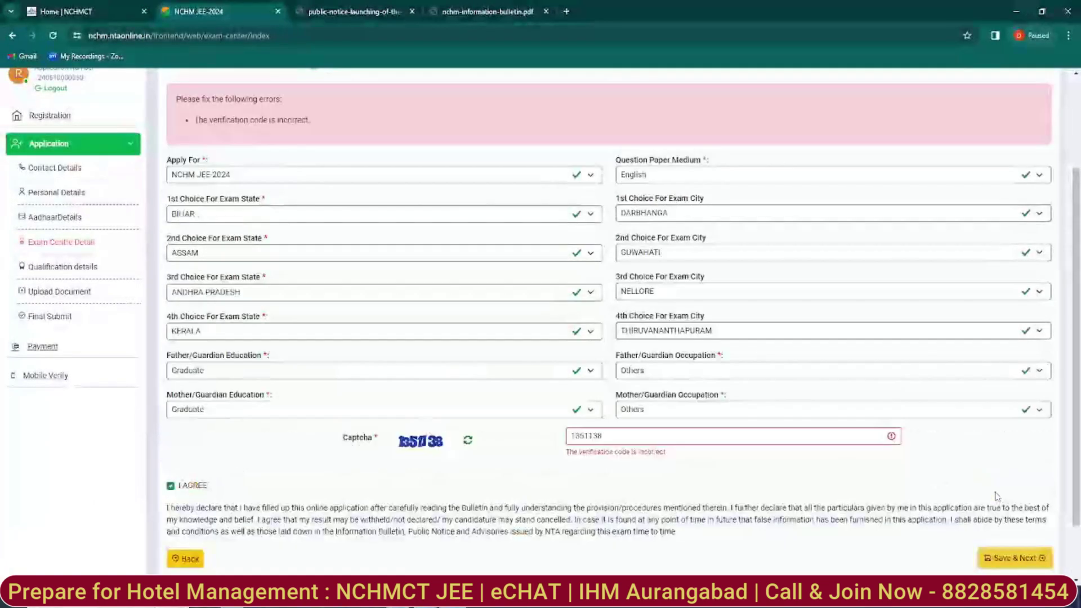
Resubmit the exam centre details, then mark the 10th as Passed with course 10TH OR EQUIVALENT
{"action": "left_click", "coordinate": [1015, 558]}
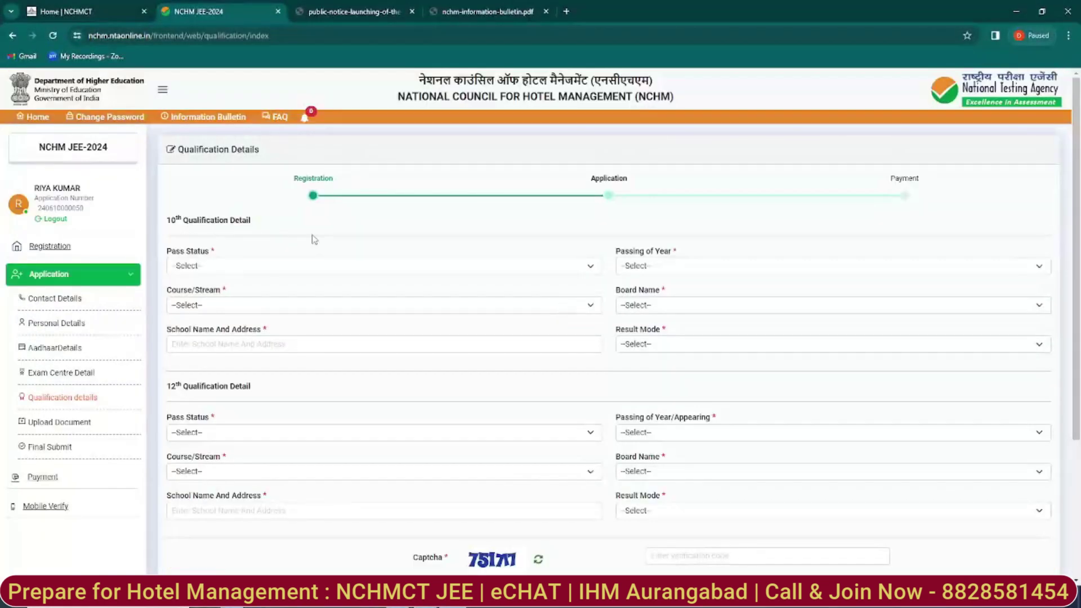
{"action": "left_click", "coordinate": [221, 266]}
{"action": "left_click", "coordinate": [237, 289]}
{"action": "left_click", "coordinate": [265, 305]}
{"action": "left_click", "coordinate": [224, 330]}
Choose the Maharashtra state board for the 10th and fill in the school details
{"action": "left_click", "coordinate": [662, 305]}
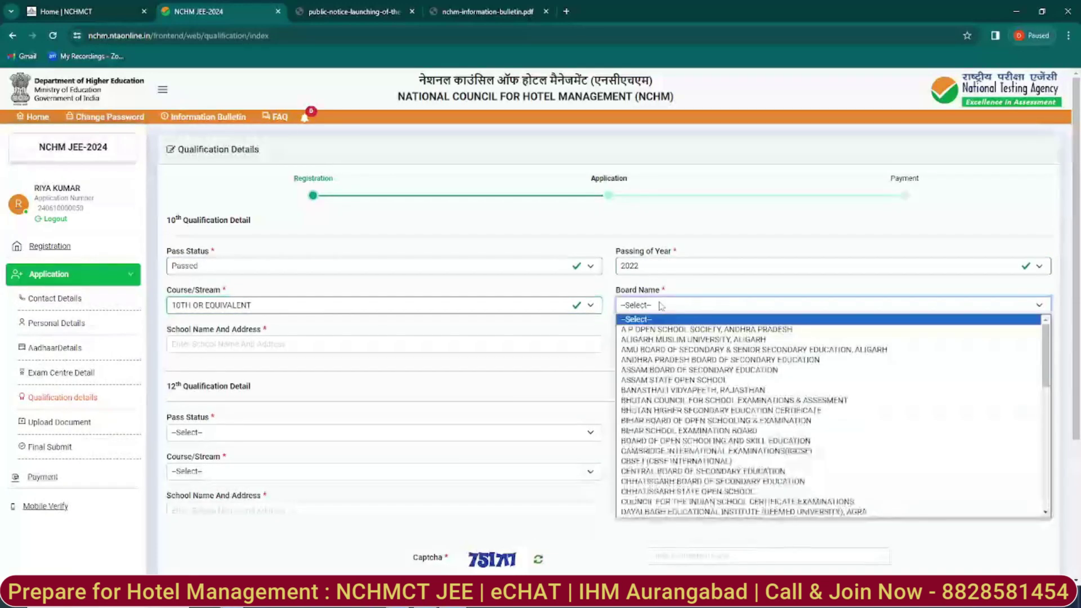
{"action": "scroll", "coordinate": [657, 371], "scroll_direction": "down", "scroll_amount": 10}
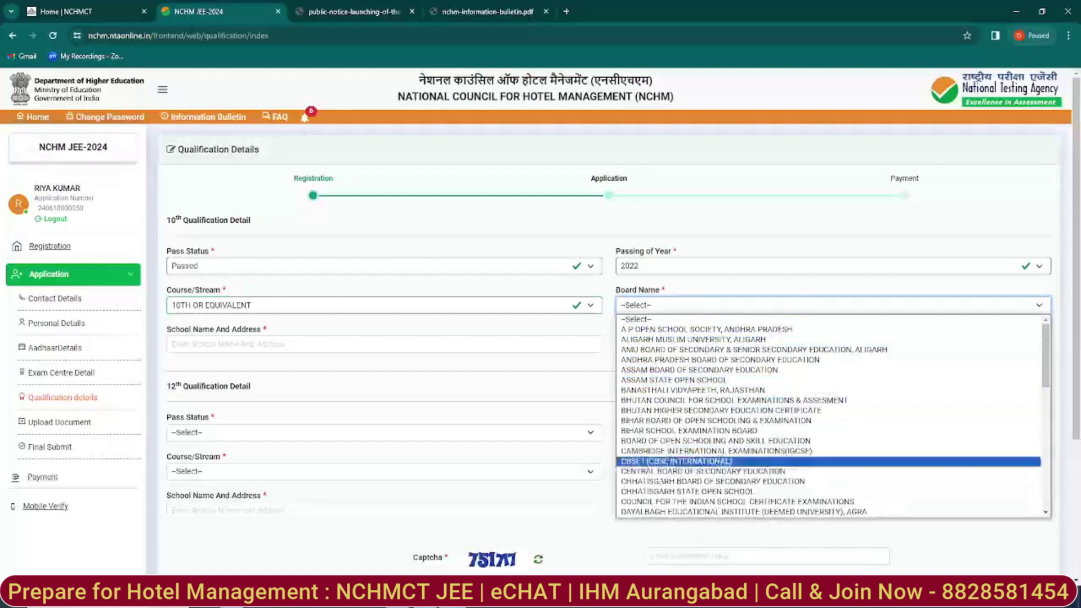
{"action": "left_click", "coordinate": [675, 401]}
{"action": "left_click", "coordinate": [311, 344]}
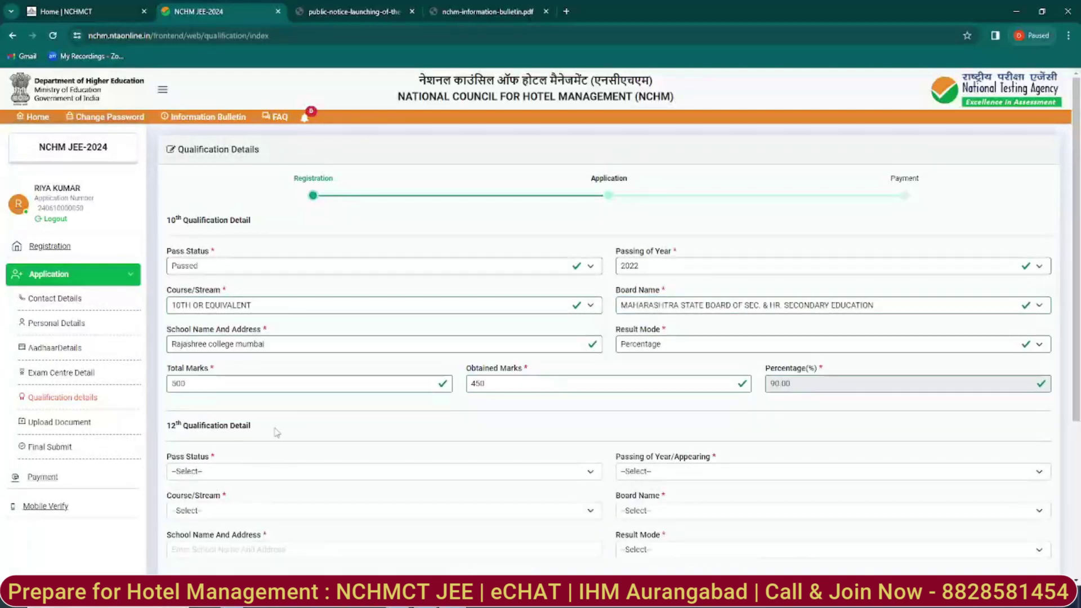
{"action": "left_click", "coordinate": [220, 472]}
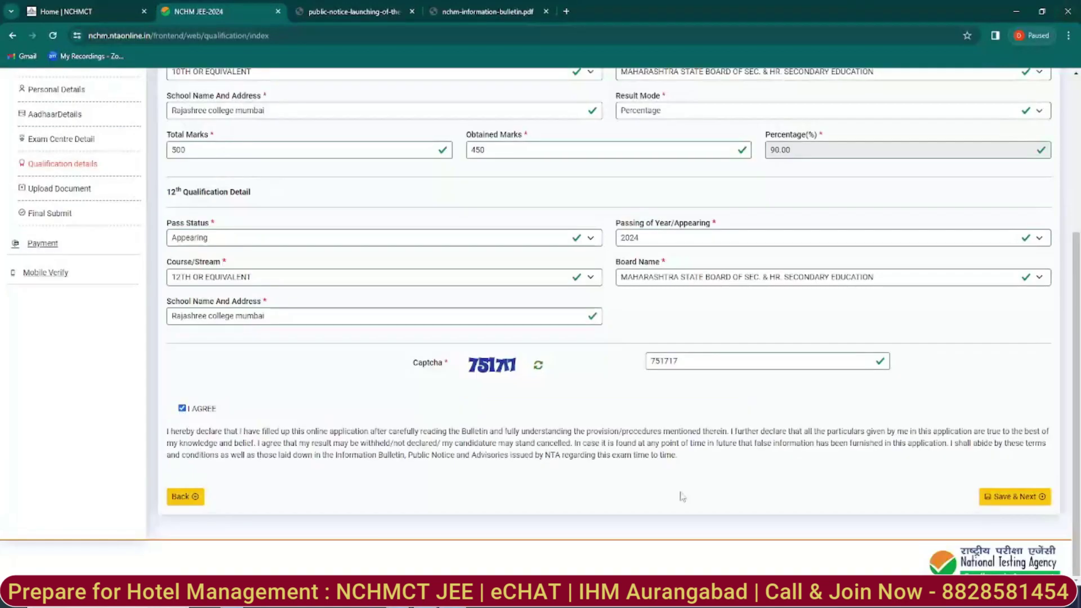
Save the 10th and 12th qualification details and continue to document upload
{"action": "left_click", "coordinate": [1008, 499]}
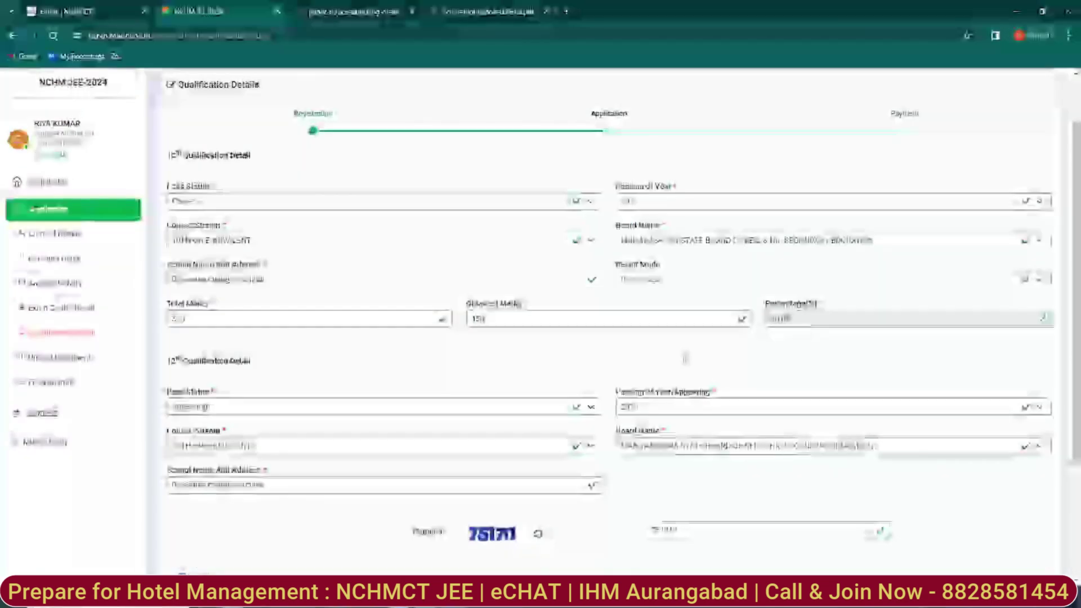
{"action": "scroll", "coordinate": [685, 360], "scroll_direction": "down", "scroll_amount": 2}
{"action": "scroll", "coordinate": [685, 359], "scroll_direction": "up", "scroll_amount": 2}
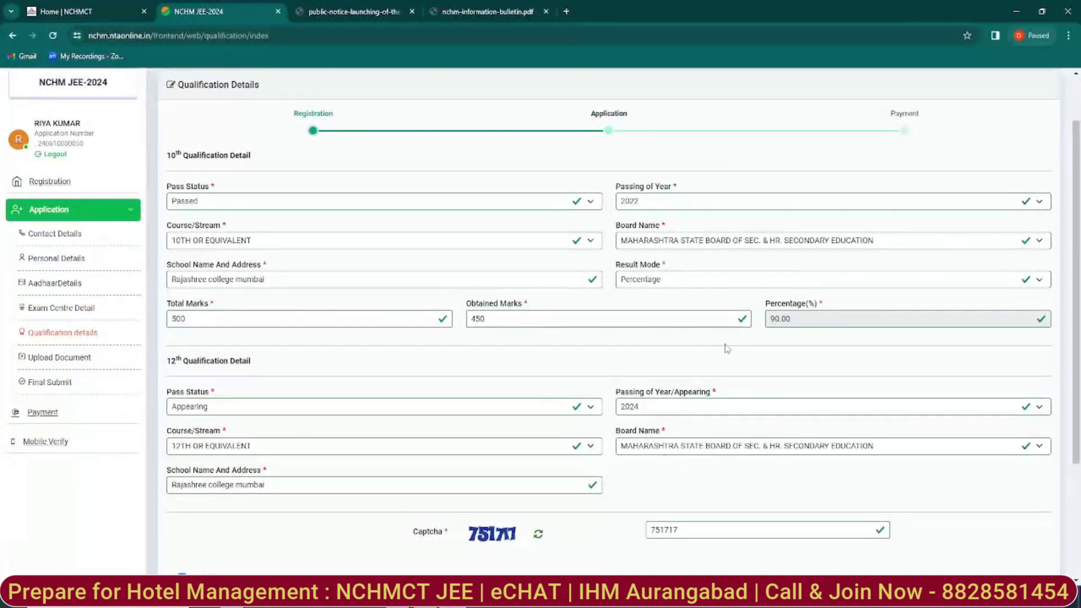
{"action": "scroll", "coordinate": [726, 348], "scroll_direction": "down", "scroll_amount": 1}
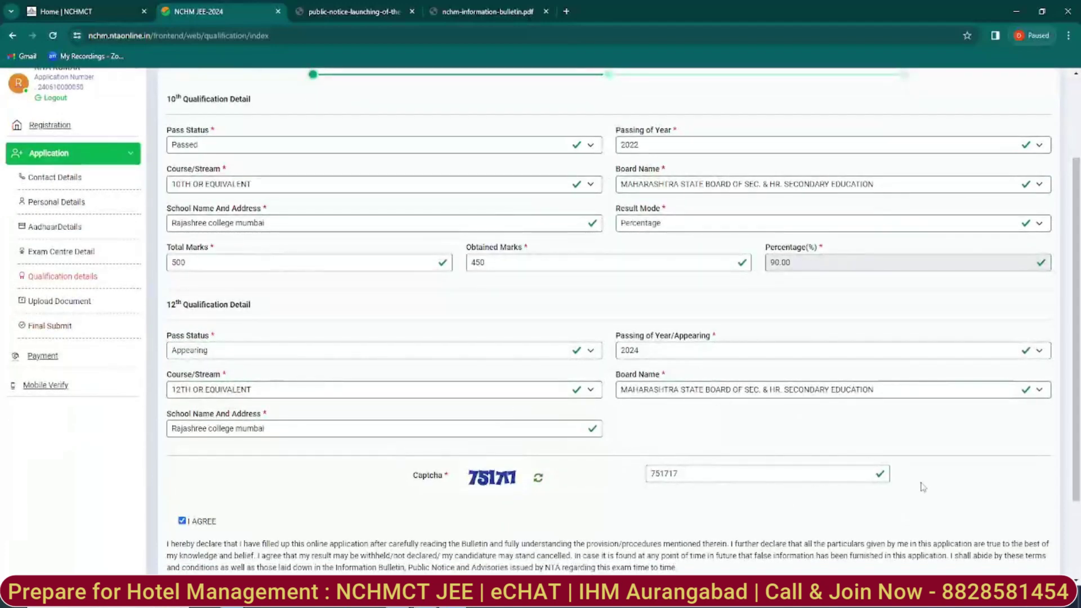
{"action": "scroll", "coordinate": [923, 487], "scroll_direction": "down", "scroll_amount": 1}
{"action": "left_click", "coordinate": [1014, 553]}
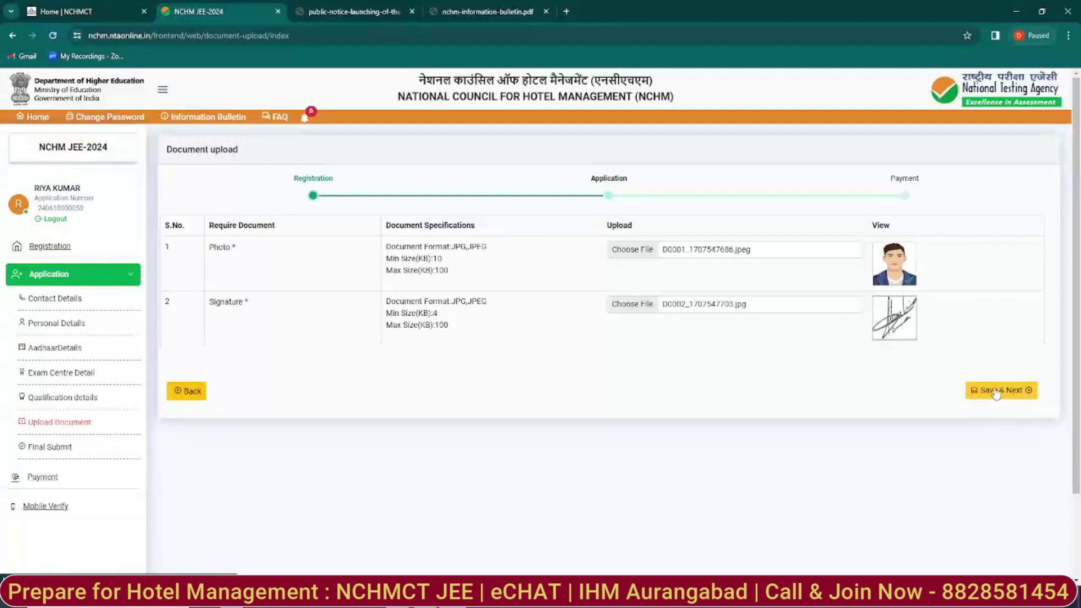
Save the uploaded photo and signature and proceed to the application review
{"action": "left_click", "coordinate": [995, 391]}
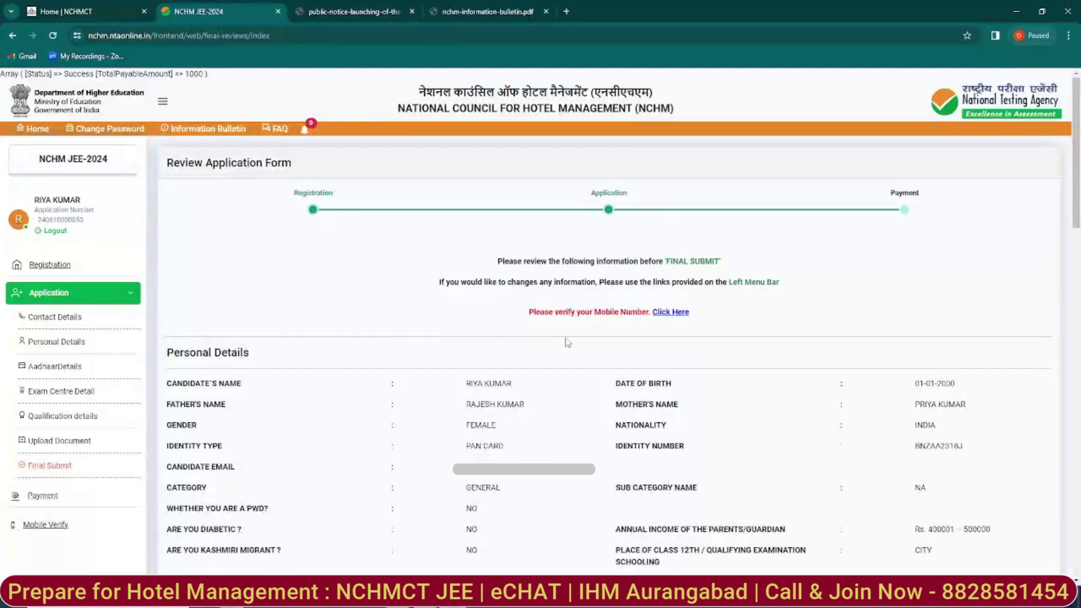
Verify the registered mobile number on the review form and scroll to the bottom
{"action": "left_click", "coordinate": [680, 315]}
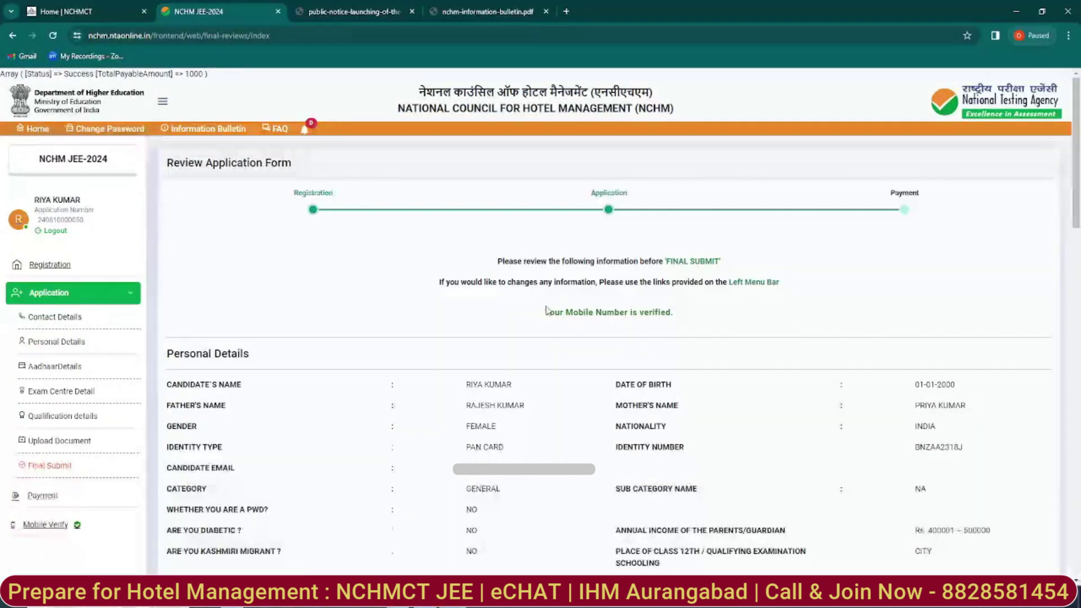
{"action": "left_click_drag", "start_coordinate": [546, 311], "coordinate": [692, 321]}
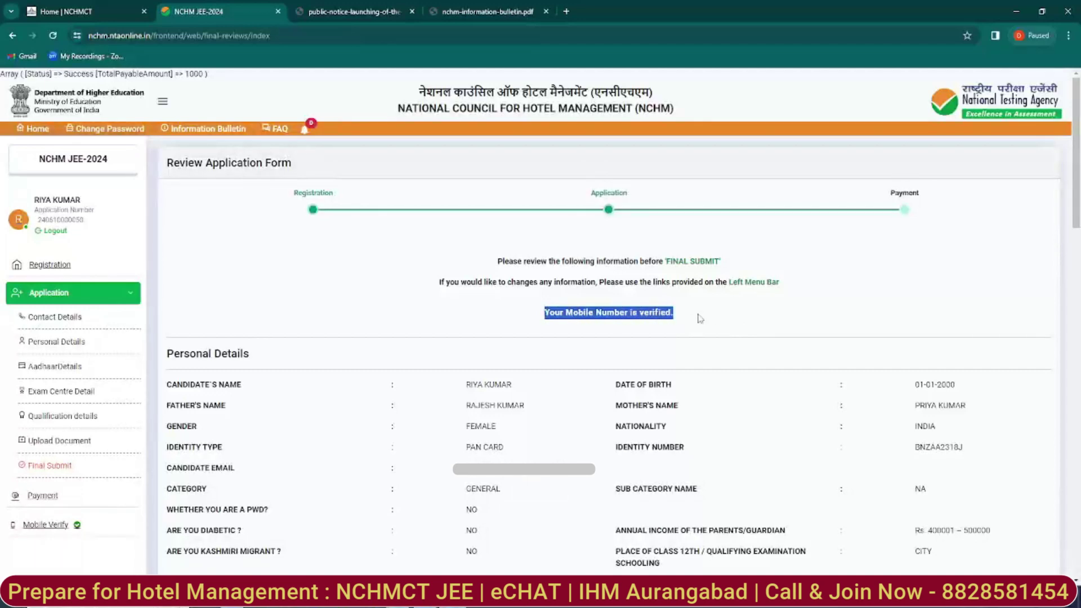
{"action": "left_click", "coordinate": [711, 319]}
{"action": "scroll", "coordinate": [714, 309], "scroll_direction": "down", "scroll_amount": 20}
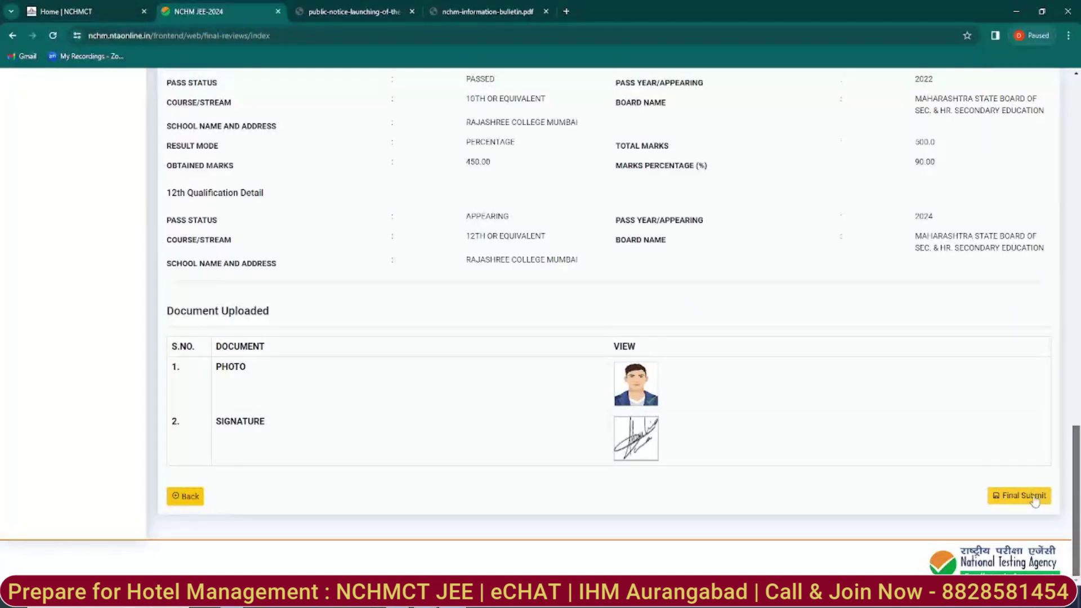
Confirm name, birth date, category, parents' names, gender and exam cities, accept the declaration, and final-submit
{"action": "left_click", "coordinate": [1035, 497]}
{"action": "left_click", "coordinate": [426, 239]}
{"action": "left_click", "coordinate": [426, 260]}
{"action": "left_click", "coordinate": [427, 281]}
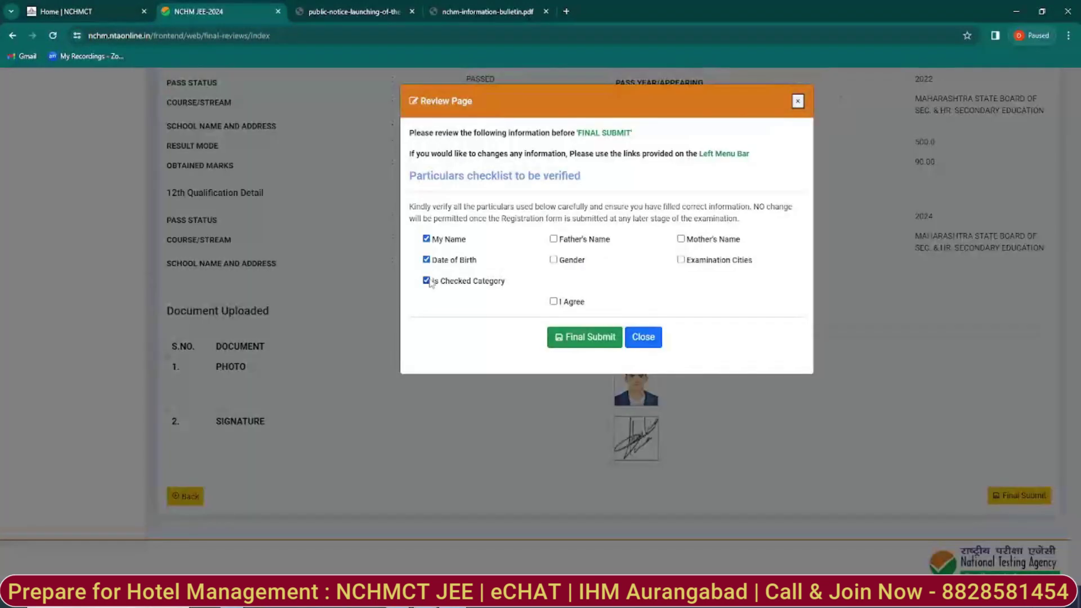
{"action": "left_click", "coordinate": [554, 238]}
{"action": "left_click", "coordinate": [554, 259]}
{"action": "left_click", "coordinate": [681, 239]}
{"action": "left_click", "coordinate": [681, 259]}
{"action": "left_click", "coordinate": [553, 301]}
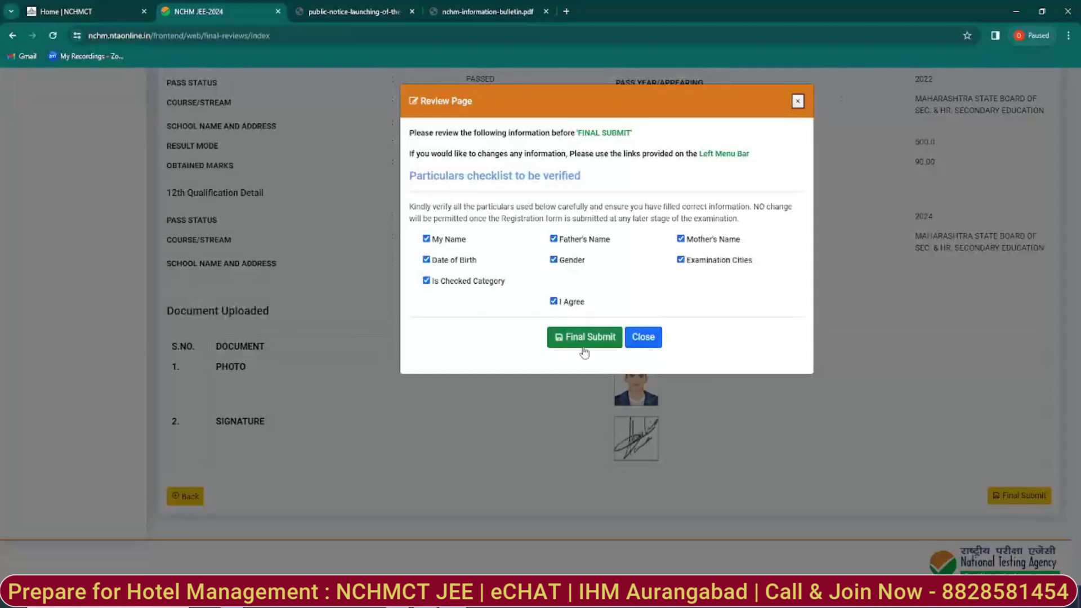
{"action": "left_click", "coordinate": [584, 345]}
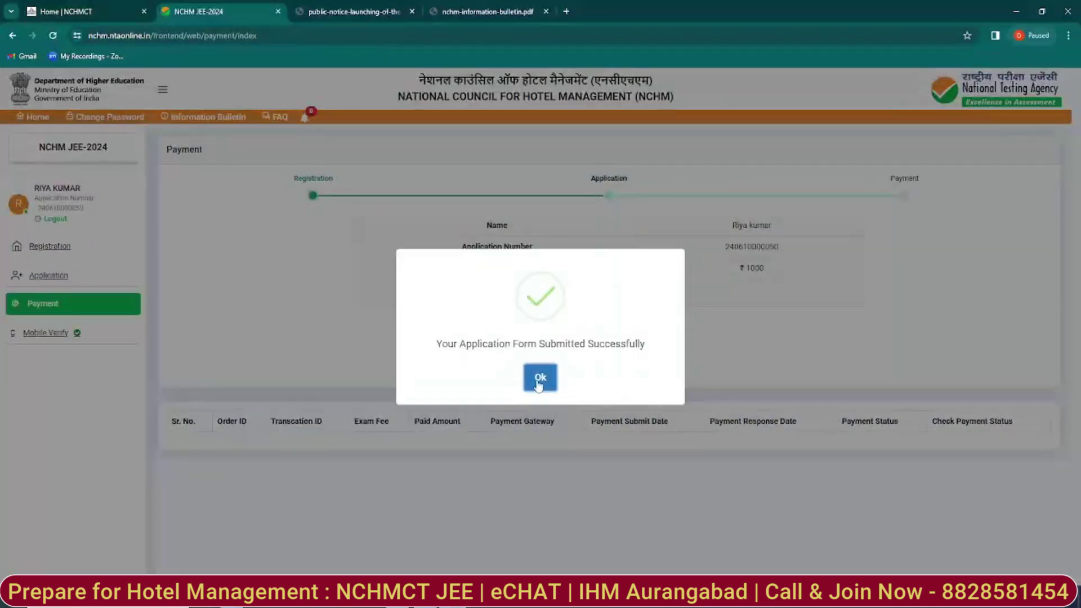
Dismiss the success message and proceed to pay the ₹1000 application fee
{"action": "left_click", "coordinate": [539, 381]}
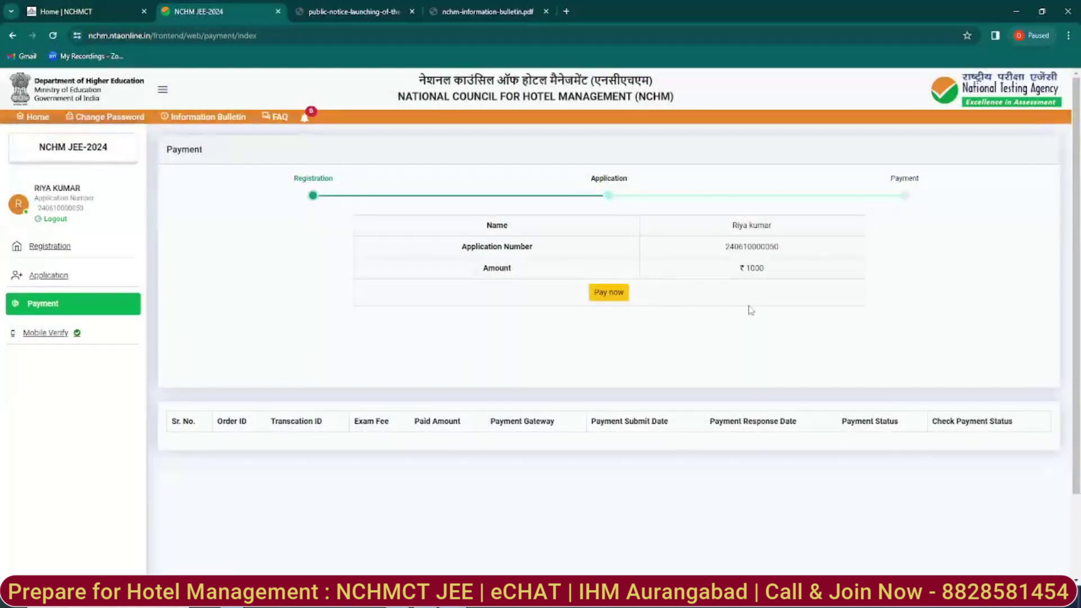
{"action": "left_click_drag", "start_coordinate": [737, 272], "coordinate": [773, 274]}
{"action": "left_click", "coordinate": [611, 297]}
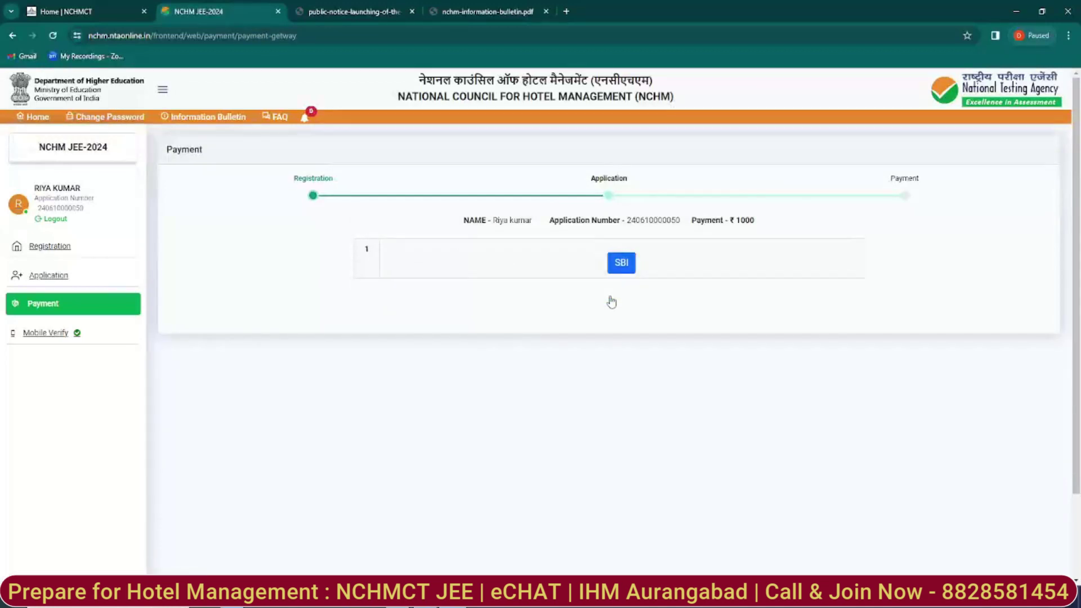